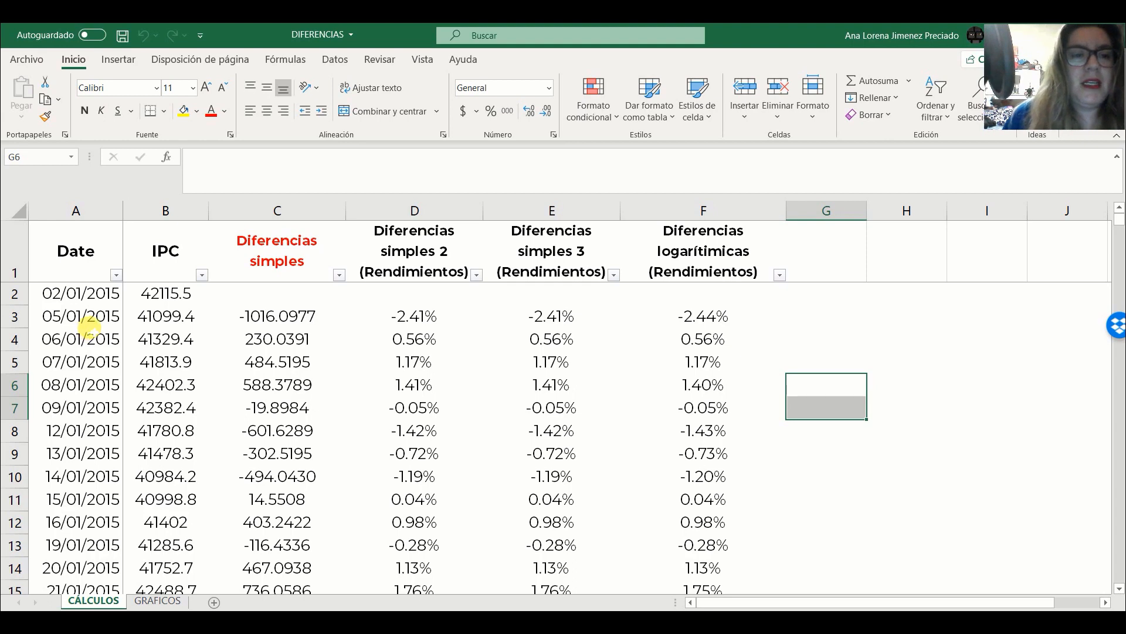
- Switch to the browser and open the Yahoo Finance site from the Google search results
mouse_move(1119, 221)
left_mouse_down()
mouse_move(1119, 576)
mouse_move(1120, 218)
left_mouse_up()
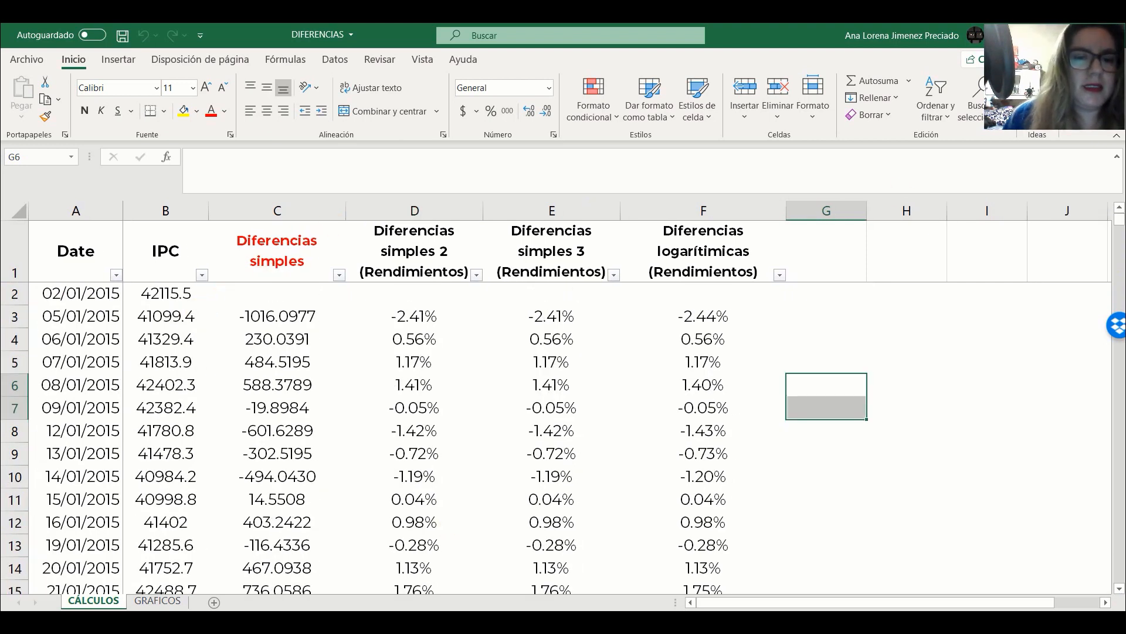
key("alt+Tab")
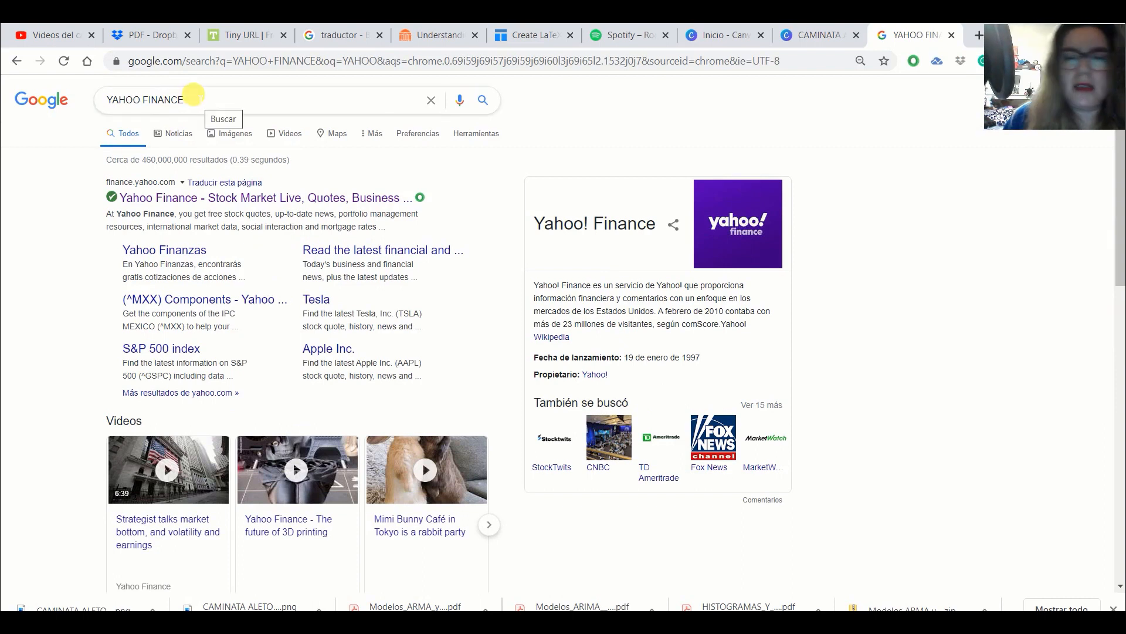
left_click(104, 101)
left_click(35, 183)
left_click(187, 199)
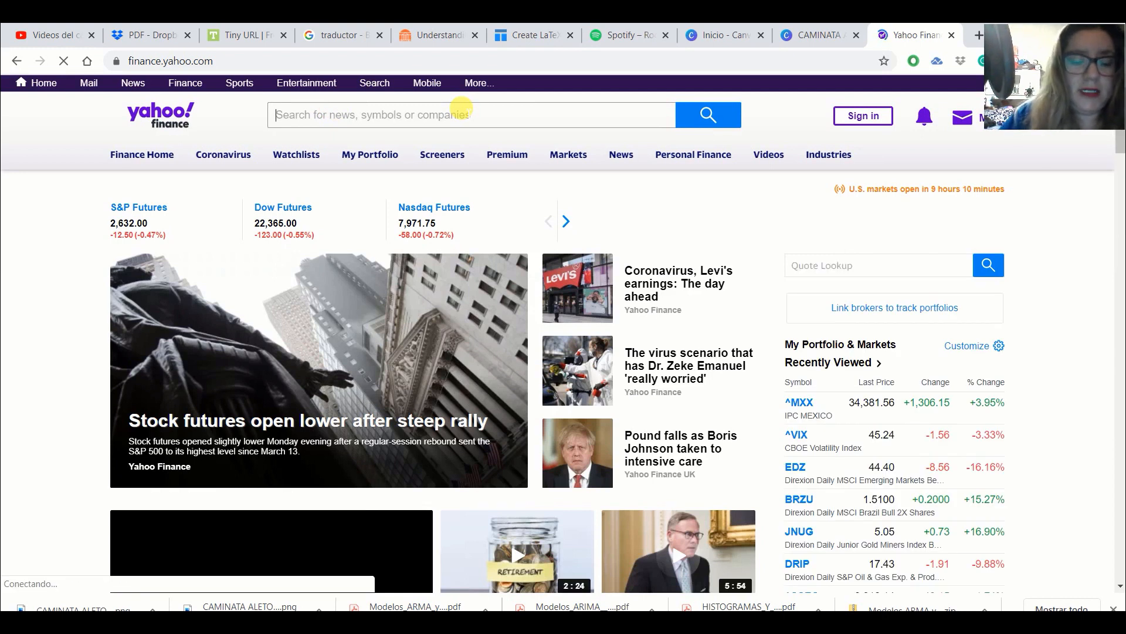
left_click(461, 108)
type("M")
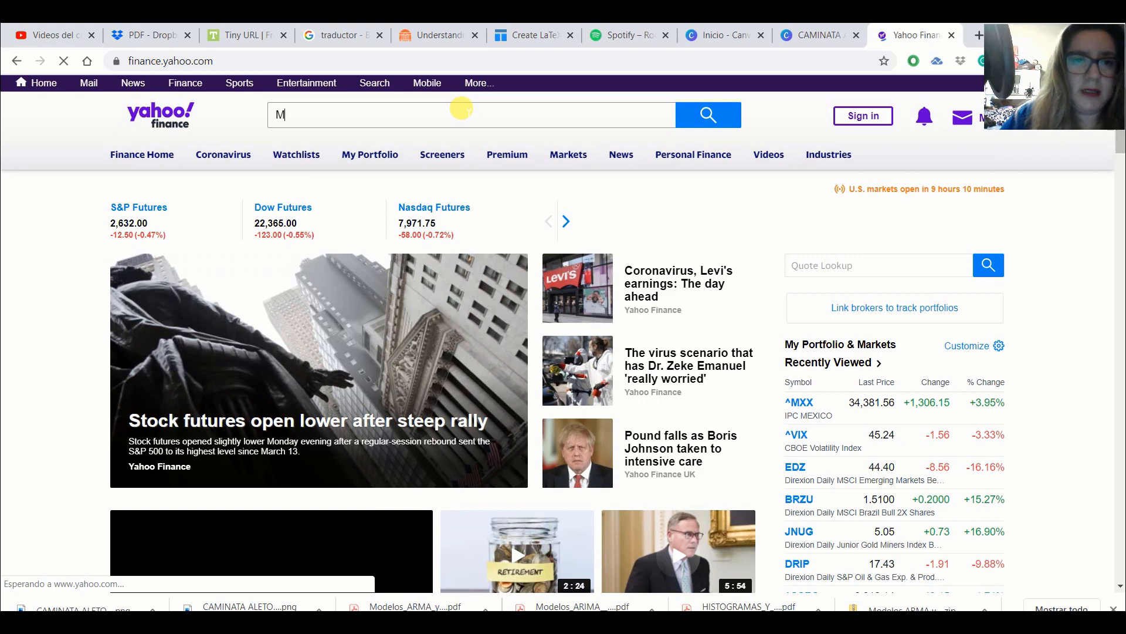
type("XX")
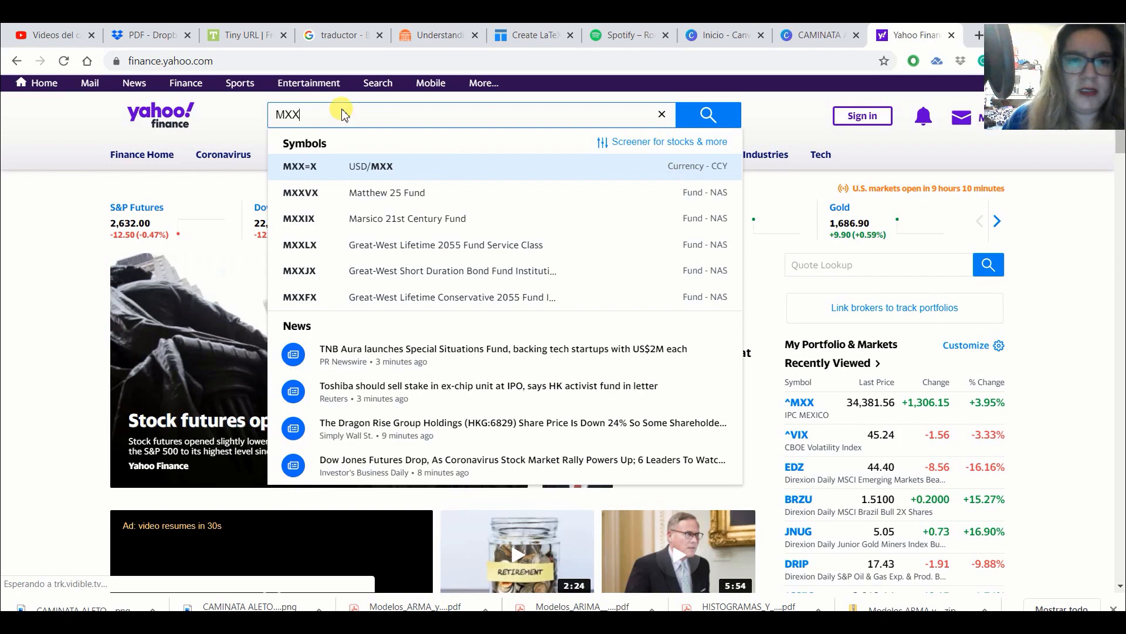
key("BackSpace")
key("BackSpace")
key("BackSpace")
- Search Yahoo Finance for IPC and open the quote page of the IPC MEXICO (^MXX) index
type("IPC")
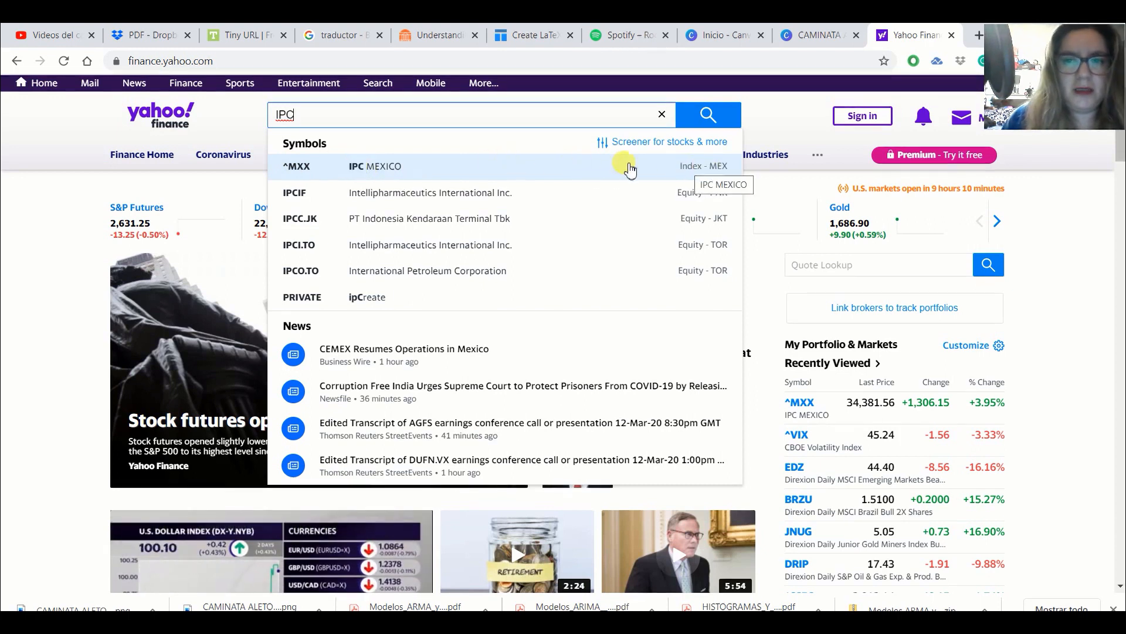
left_click(690, 170)
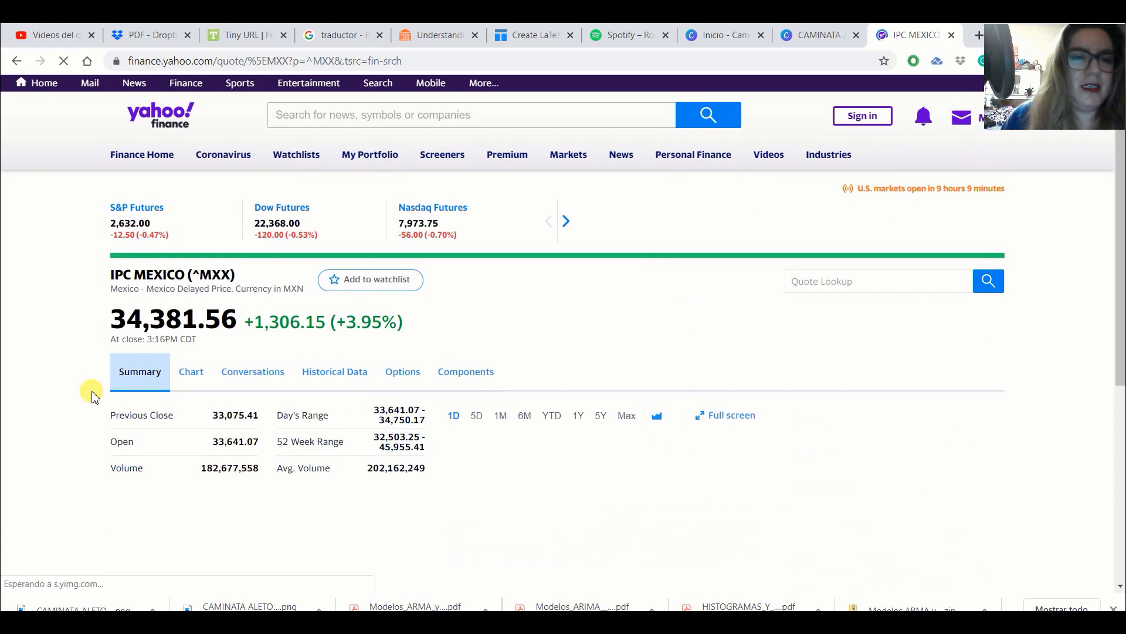
scroll(74, 413, "down", 2)
scroll(74, 413, "up", 2)
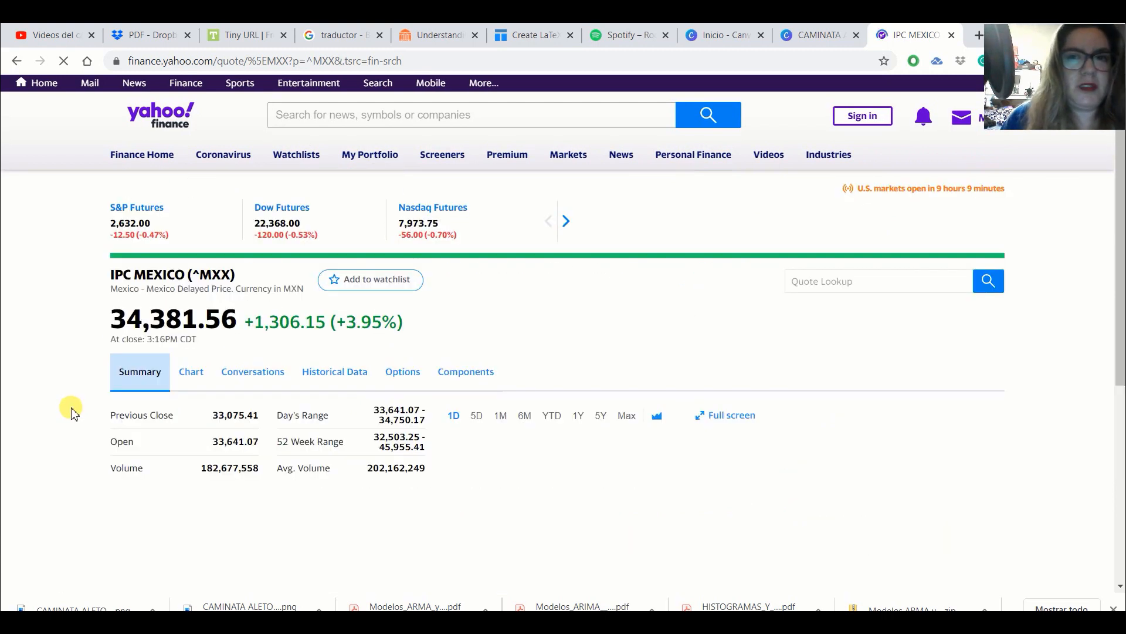
- Open the historical data of the IPC MEXICO index and look over its daily price table
left_click(355, 380)
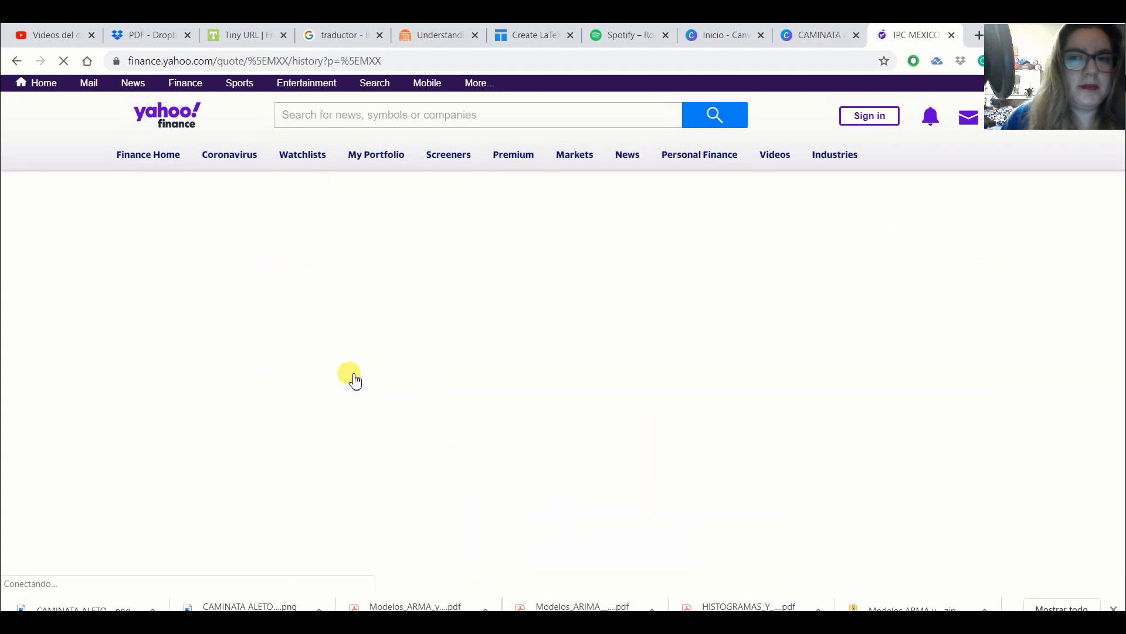
scroll(634, 389, "down", 2)
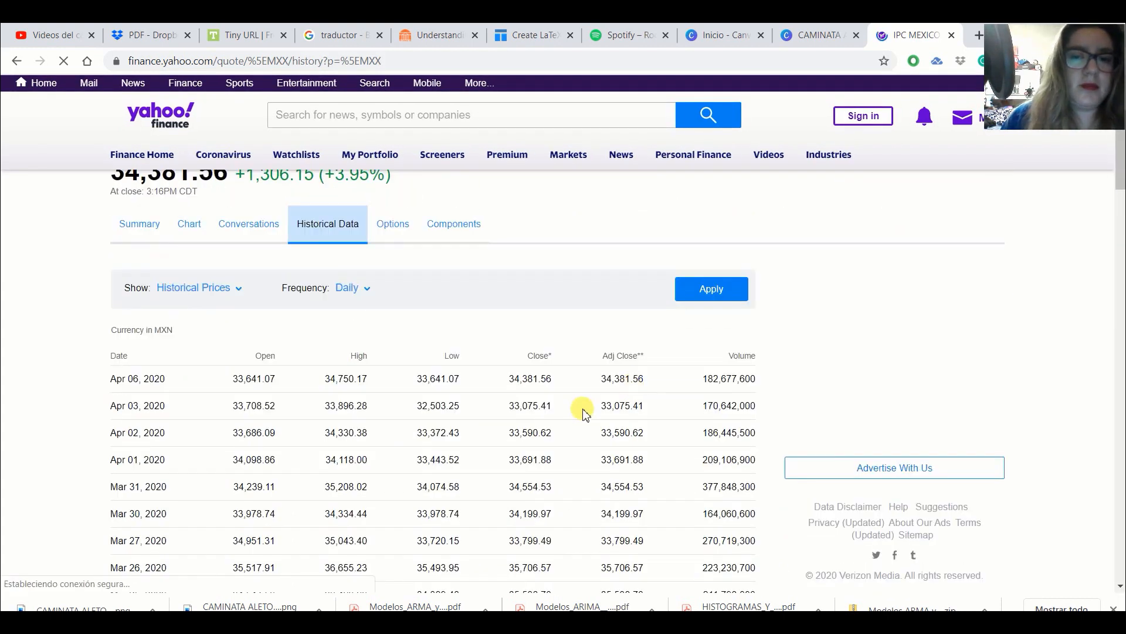
scroll(438, 421, "down", 2)
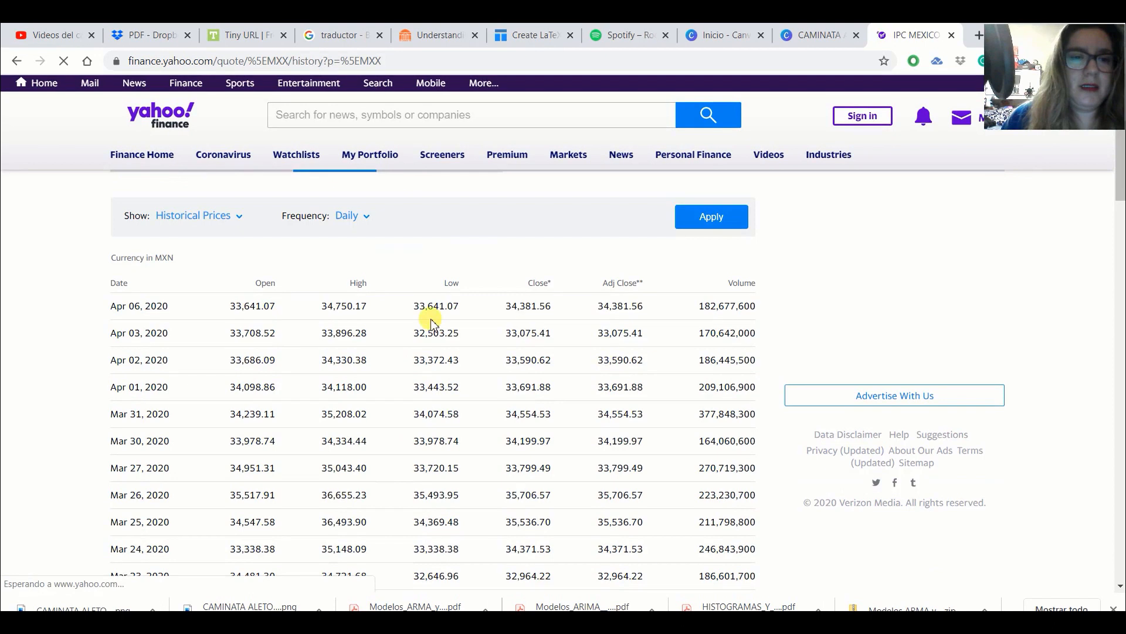
scroll(428, 302, "up", 3)
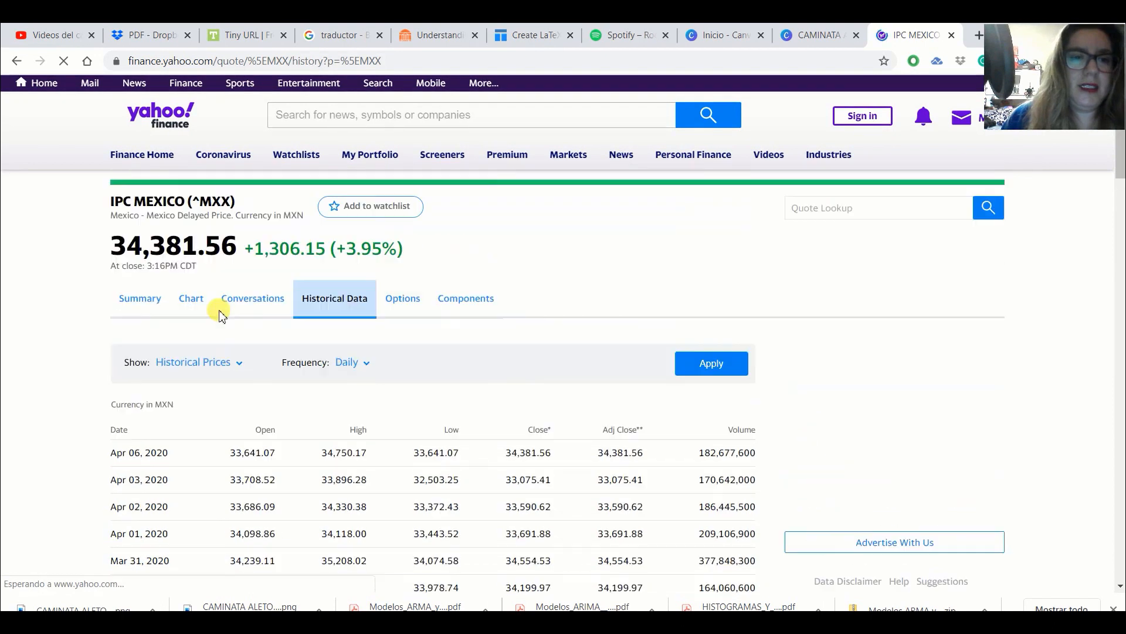
- Set the start date of the historical data's time period to 01/01/2015
left_click(238, 368)
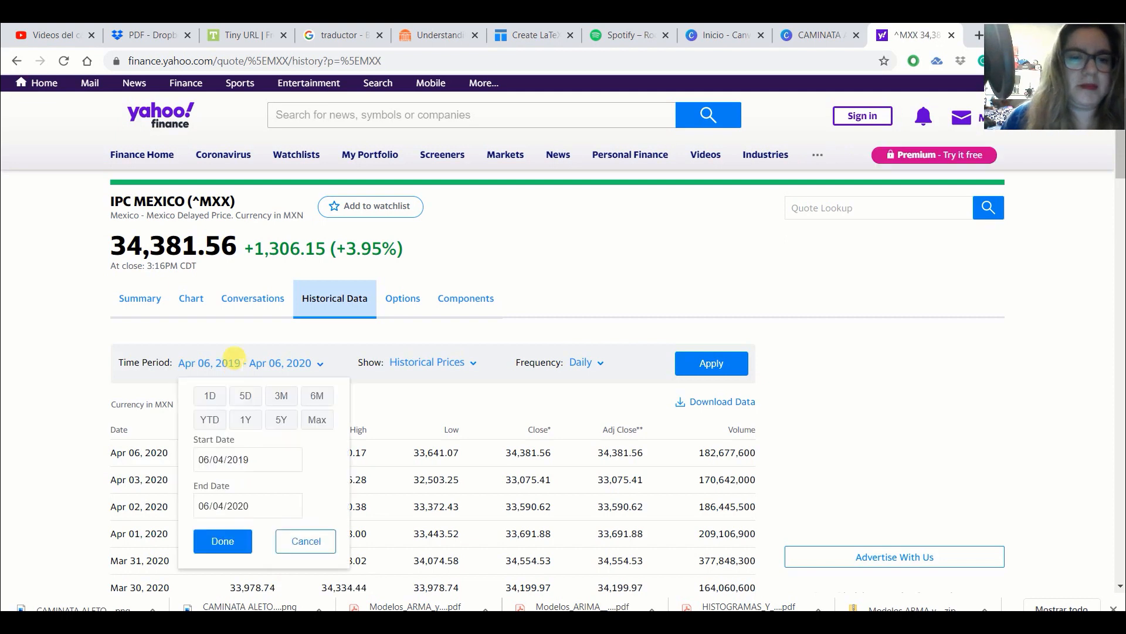
left_click(237, 461)
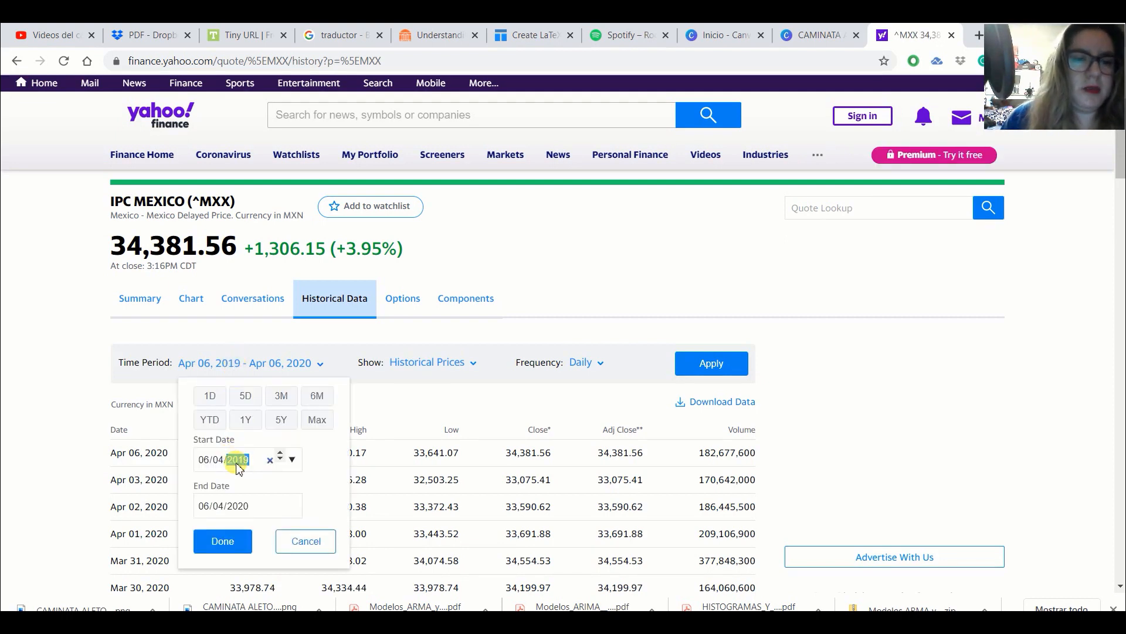
type("2015")
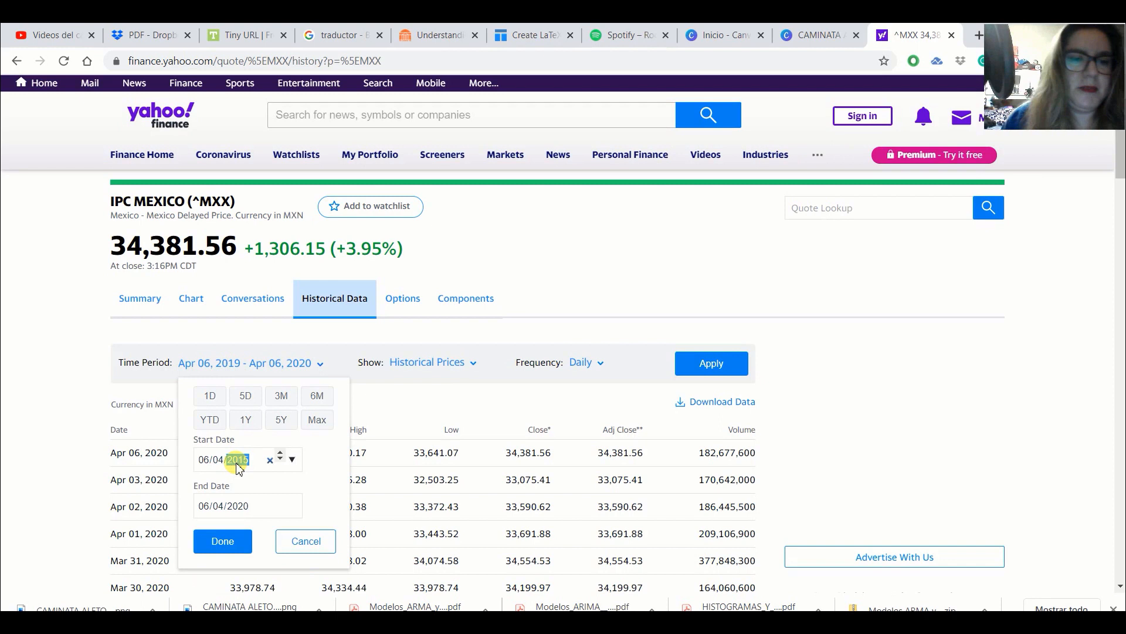
left_click(204, 460)
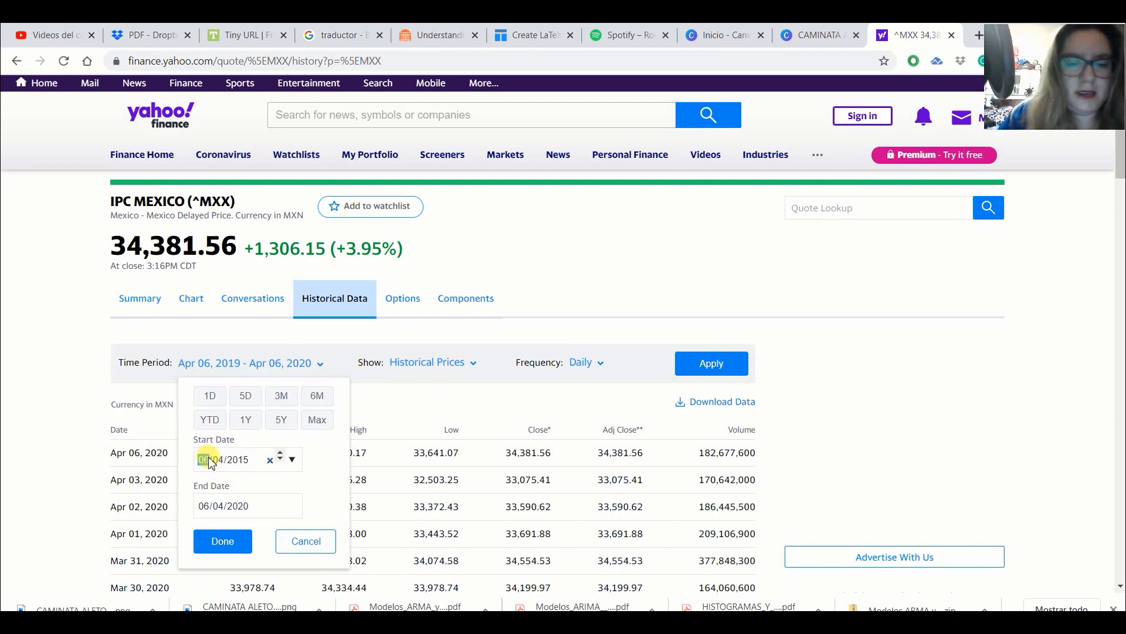
type("30")
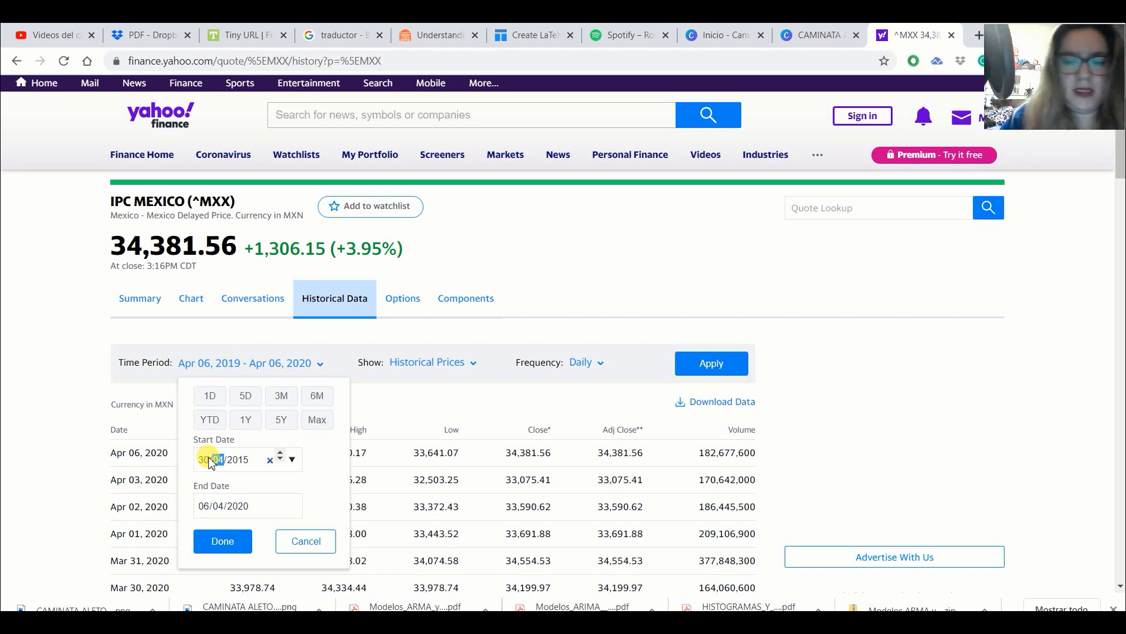
left_click(209, 460)
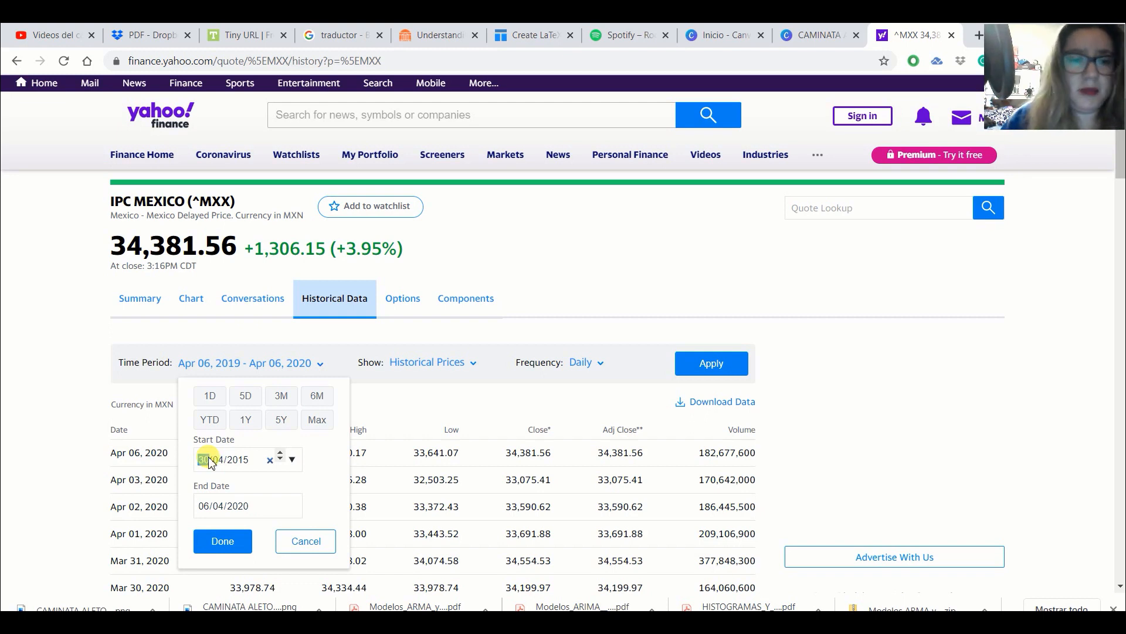
type("01/01")
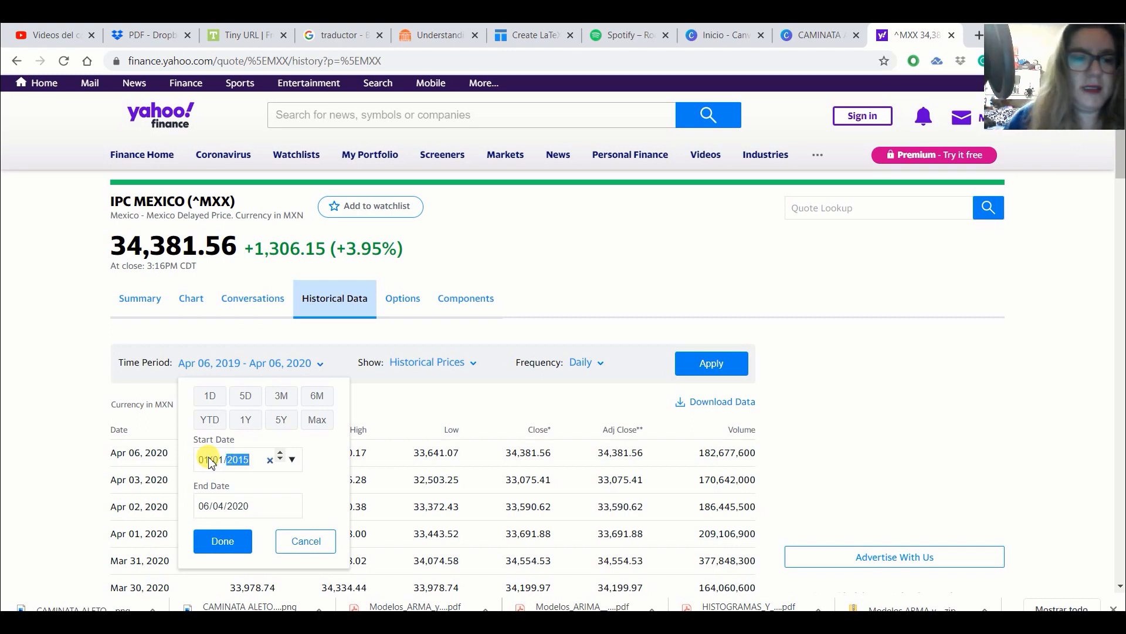
- Set the end date of the time period to 30/03/2020 and confirm the date range
left_click(217, 507)
left_click(211, 505)
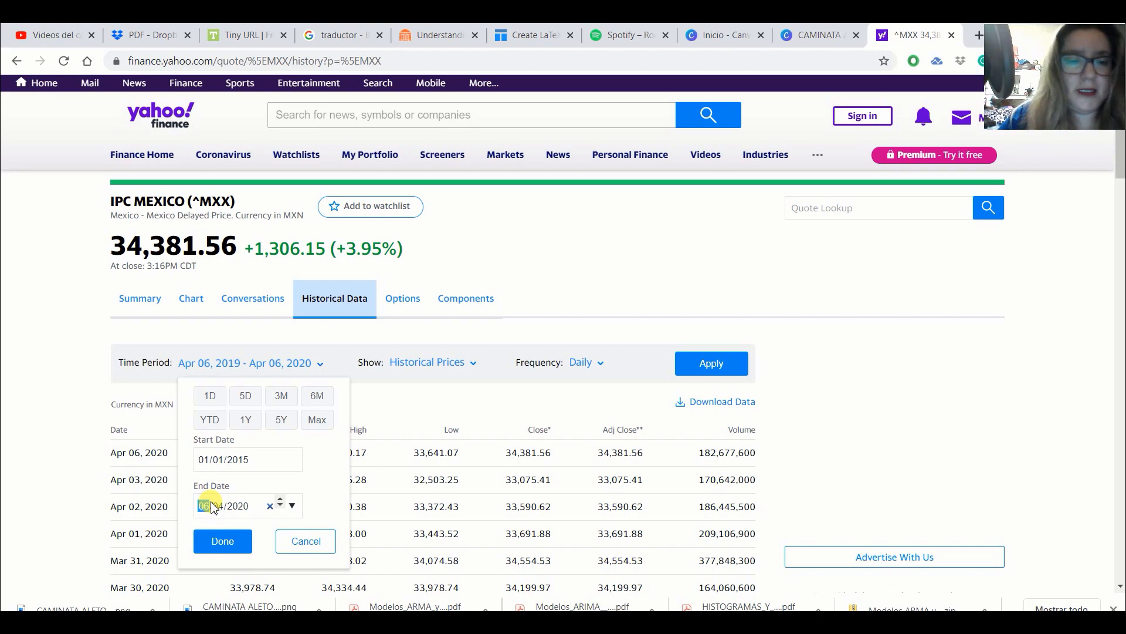
type("30/")
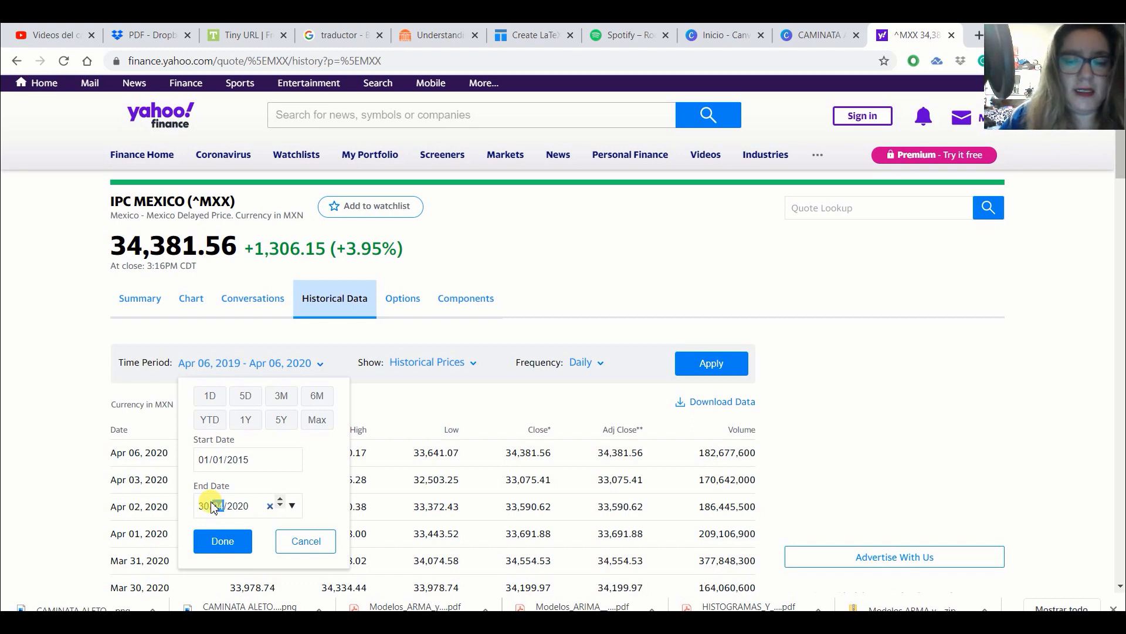
type("03")
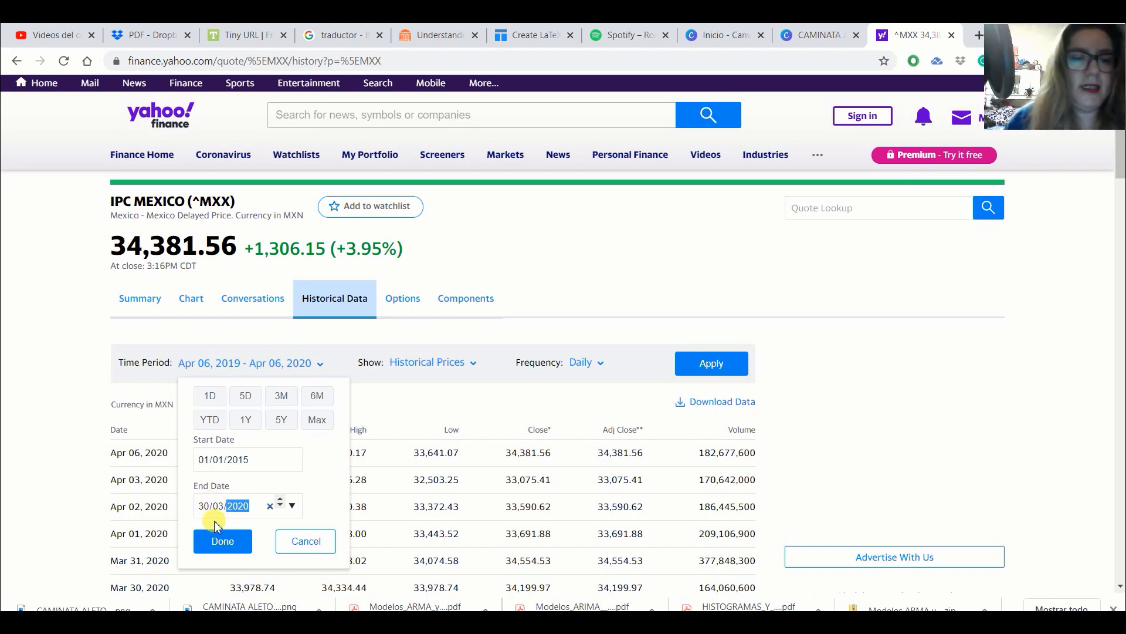
left_click(222, 540)
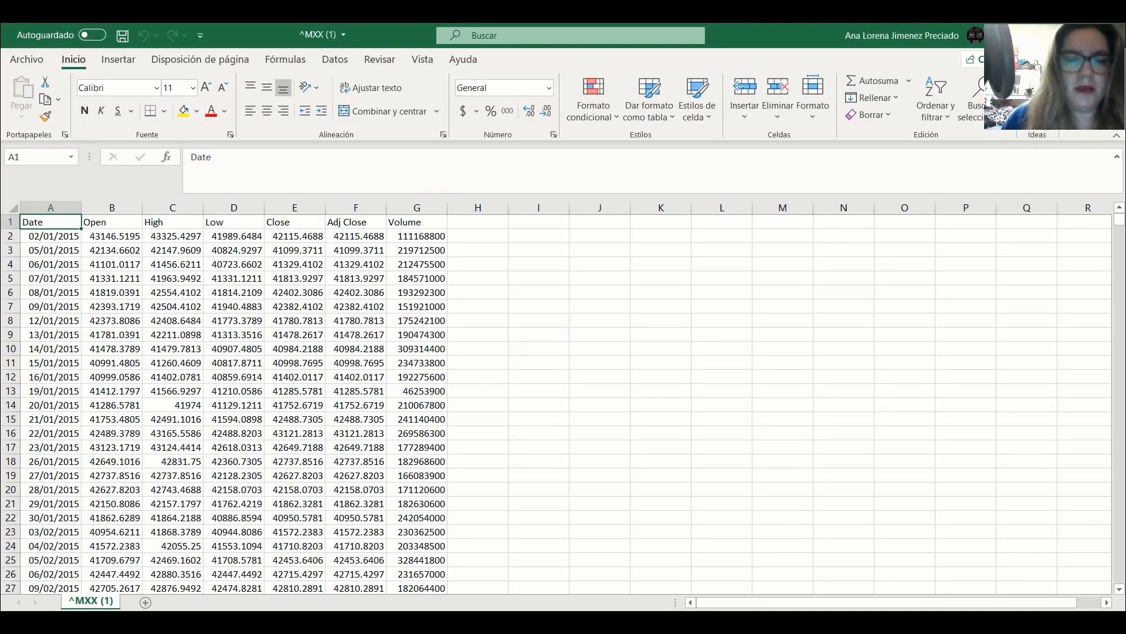
- Return to the DIFERENCIAS workbook and look over the Date, IPC, simple difference and logarithmic difference columns
left_click(629, 593)
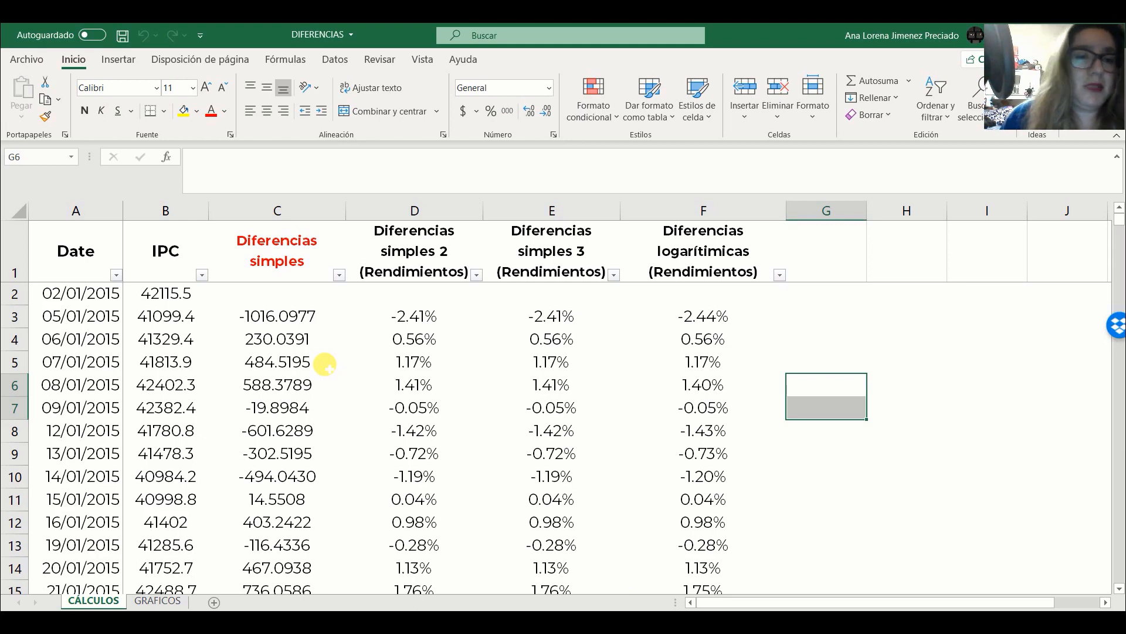
left_click(83, 209)
left_click(167, 209)
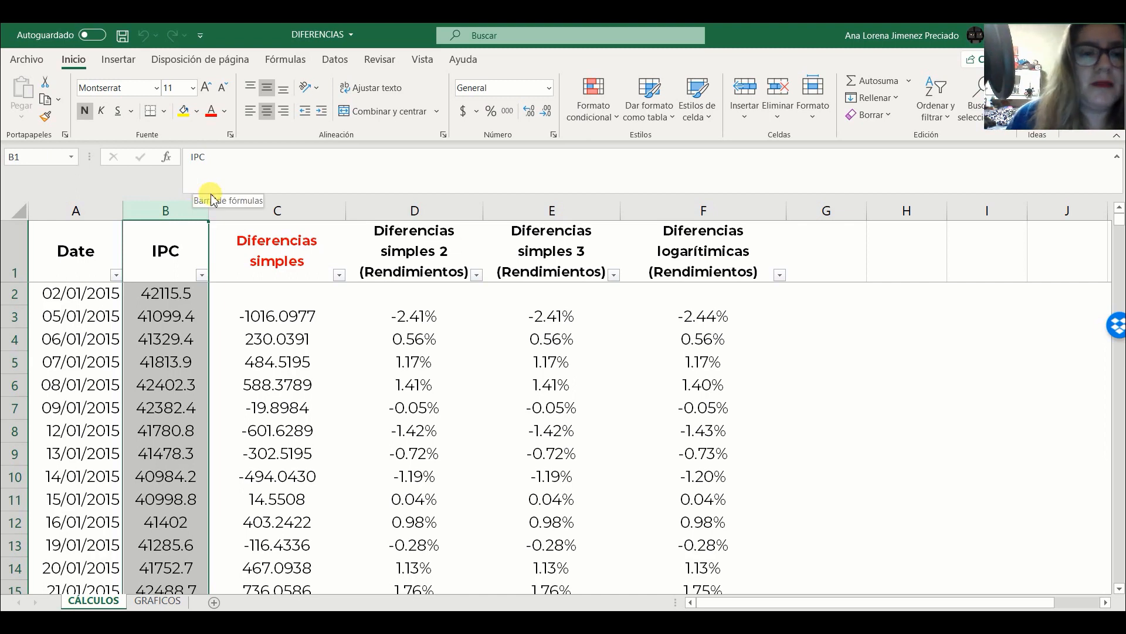
left_click(281, 210)
left_click(406, 206)
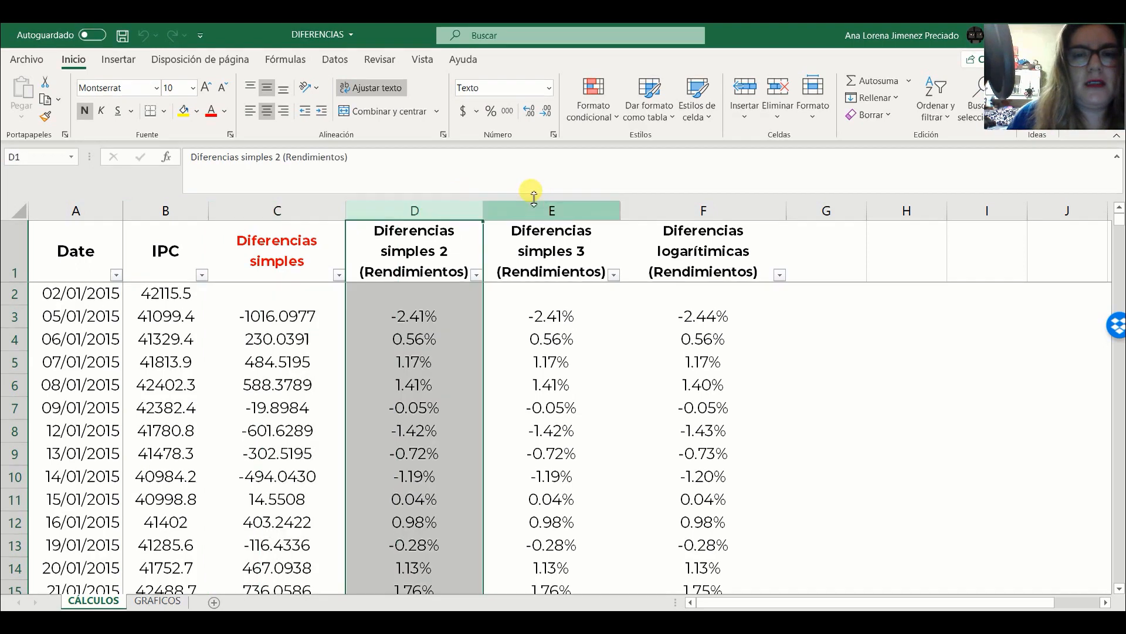
left_click(677, 207)
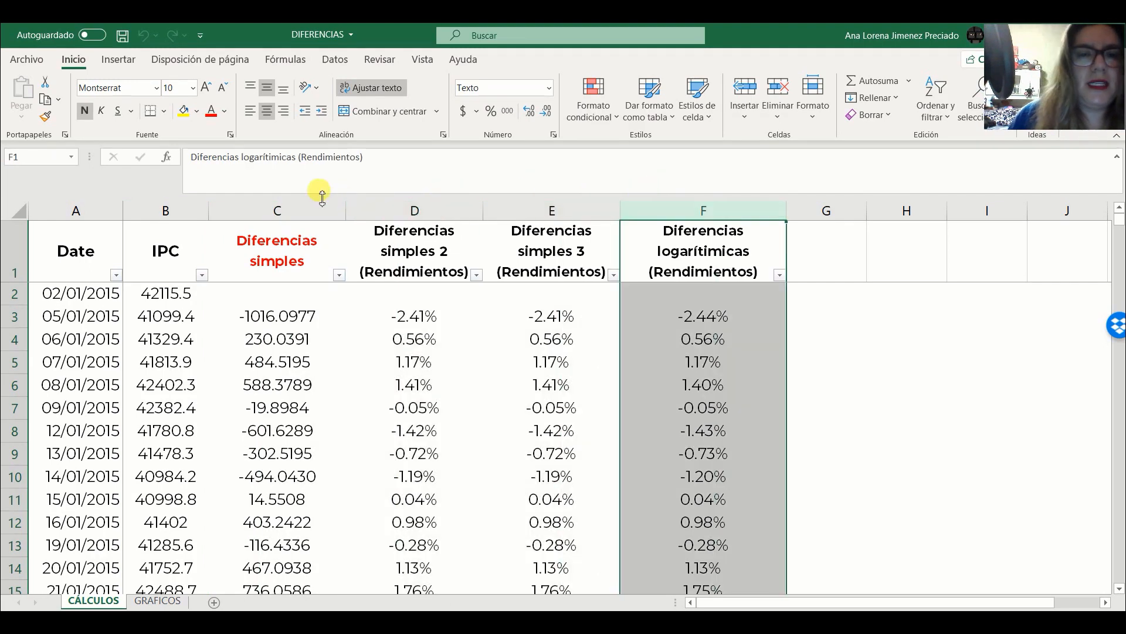
- Inspect the formula in C3, the first calculated cell of the Diferencias simples column
left_click(260, 298)
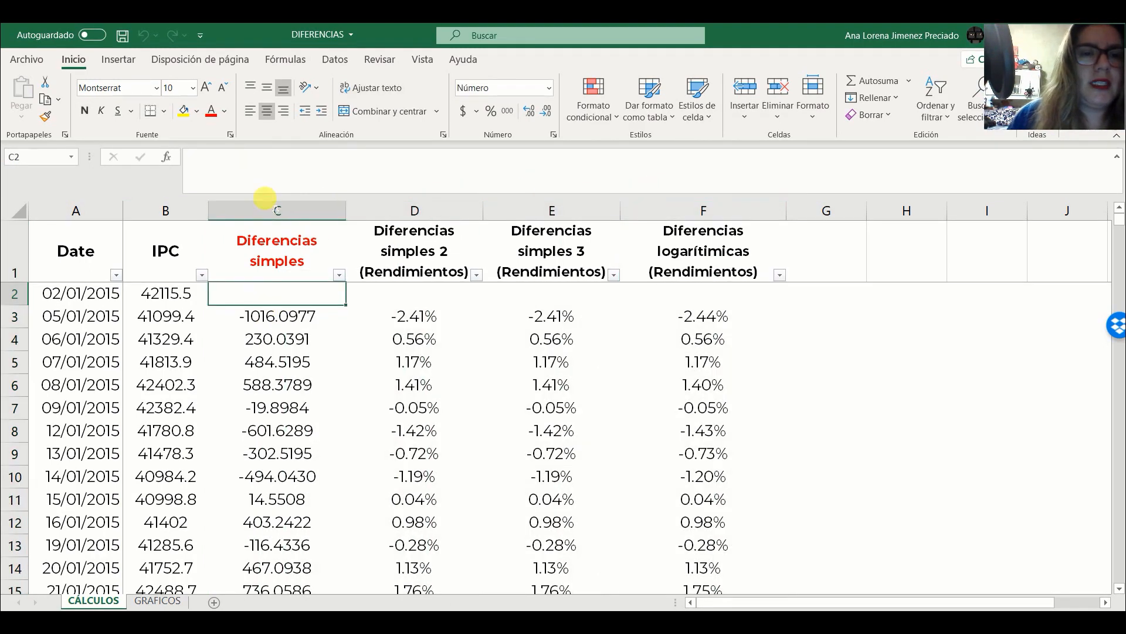
left_click(268, 211)
left_click(265, 314)
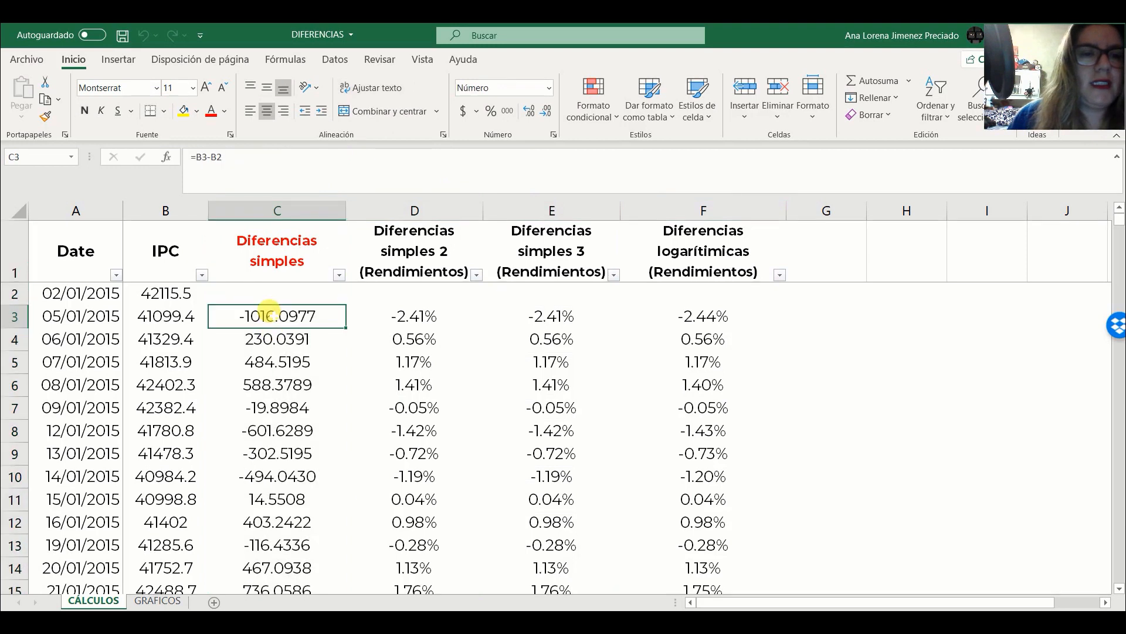
double_click(271, 314)
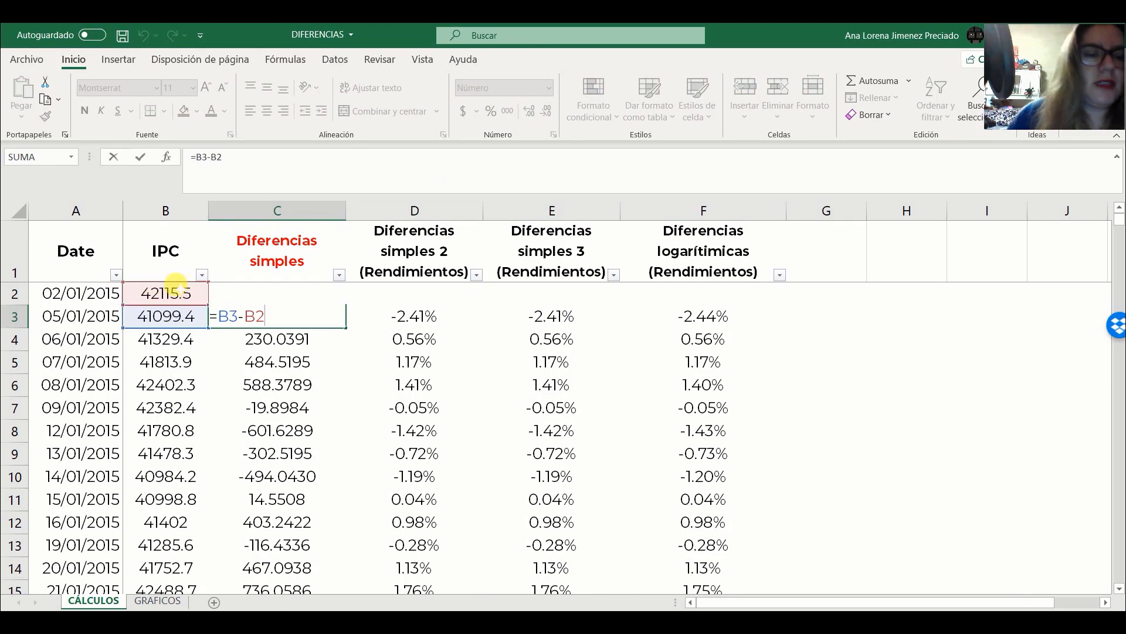
key("ctrl+Return")
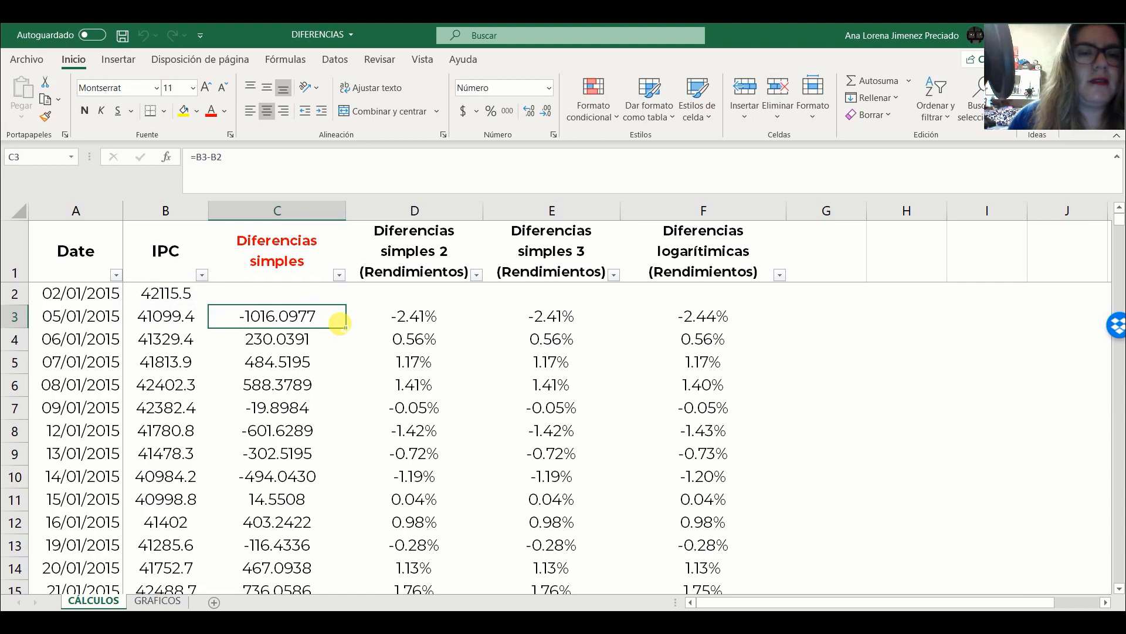
- Fill the formula =B3-B2 from C3 down the Diferencias simples column and check a few of the filled cells
double_click(344, 325)
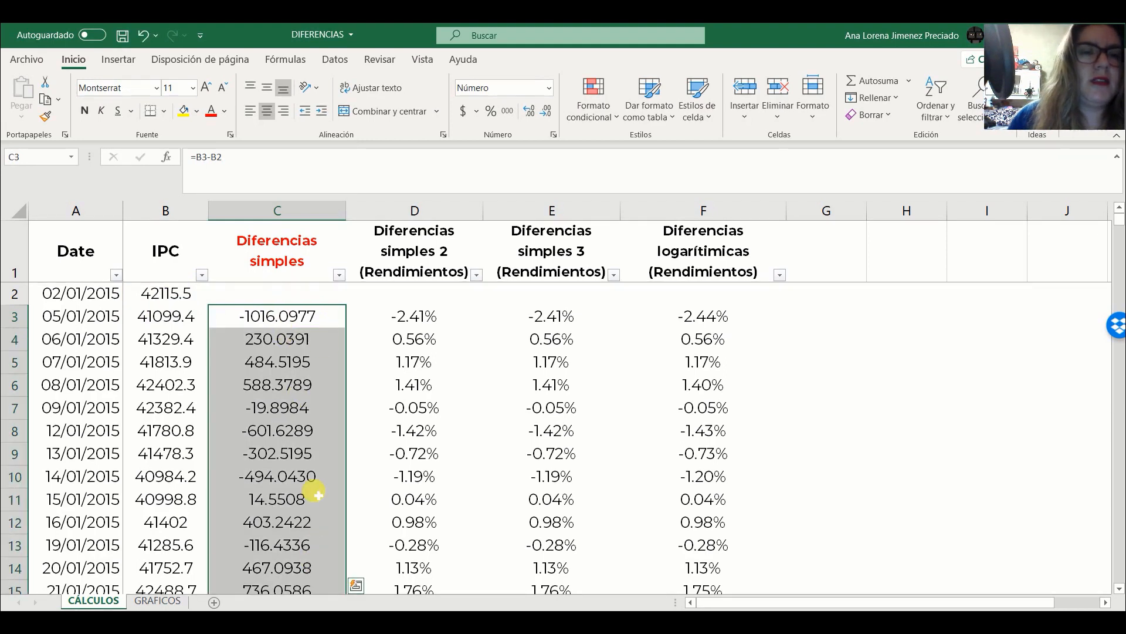
left_click(282, 427)
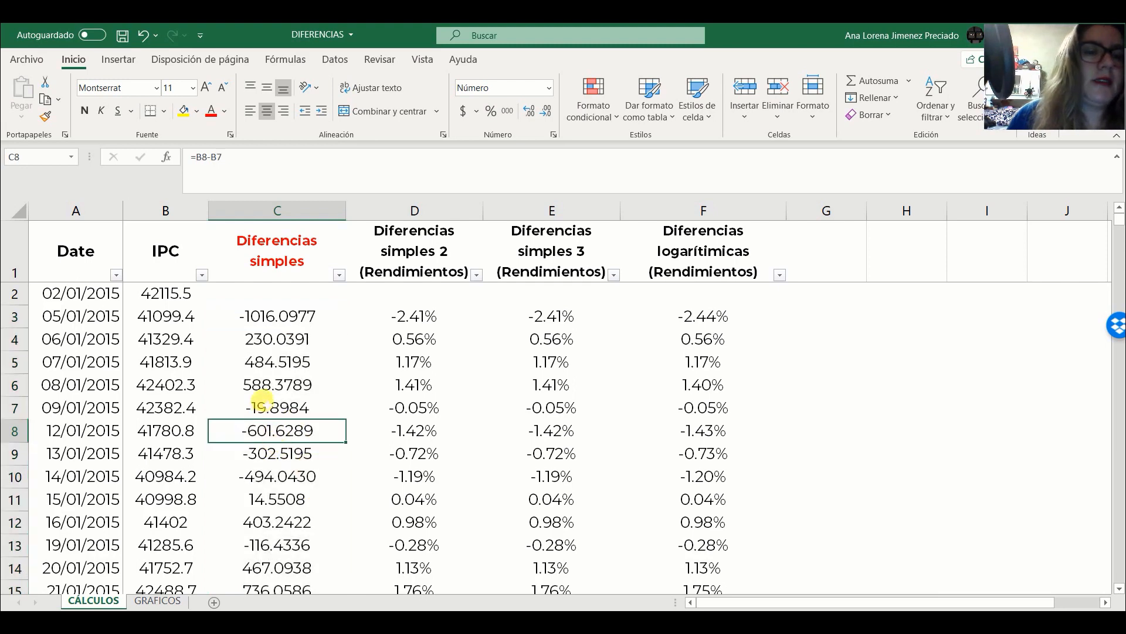
left_click(261, 408)
- Inspect the formula in C10 to see which IPC cells it subtracts
left_click(280, 454)
key("Delete")
double_click(269, 476)
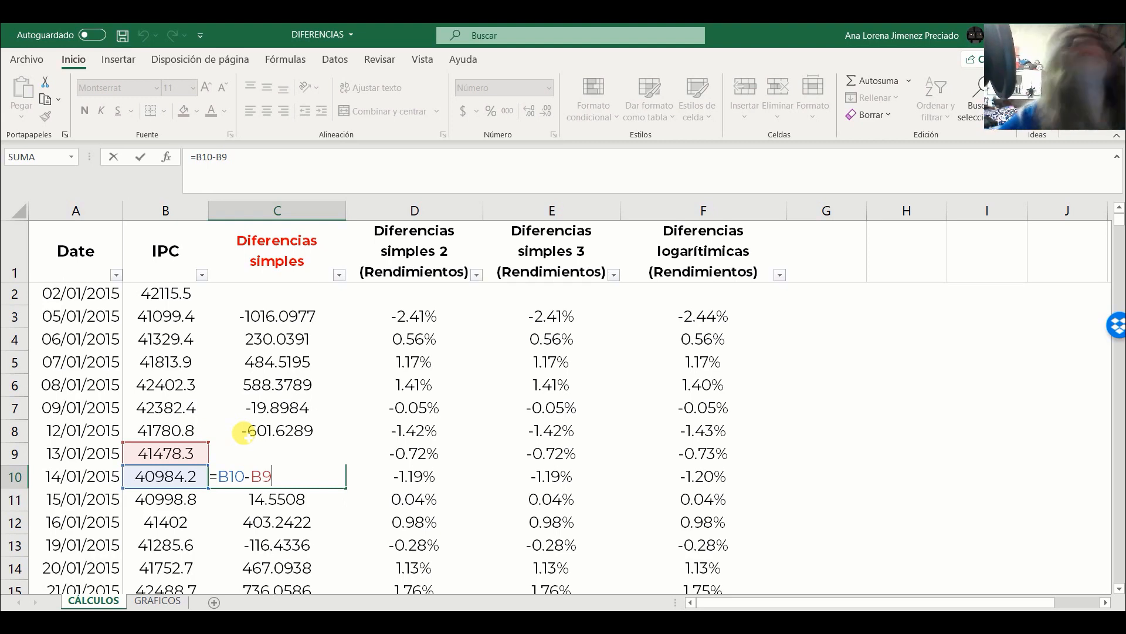
key("BackSpace")
key("ctrl+Return")
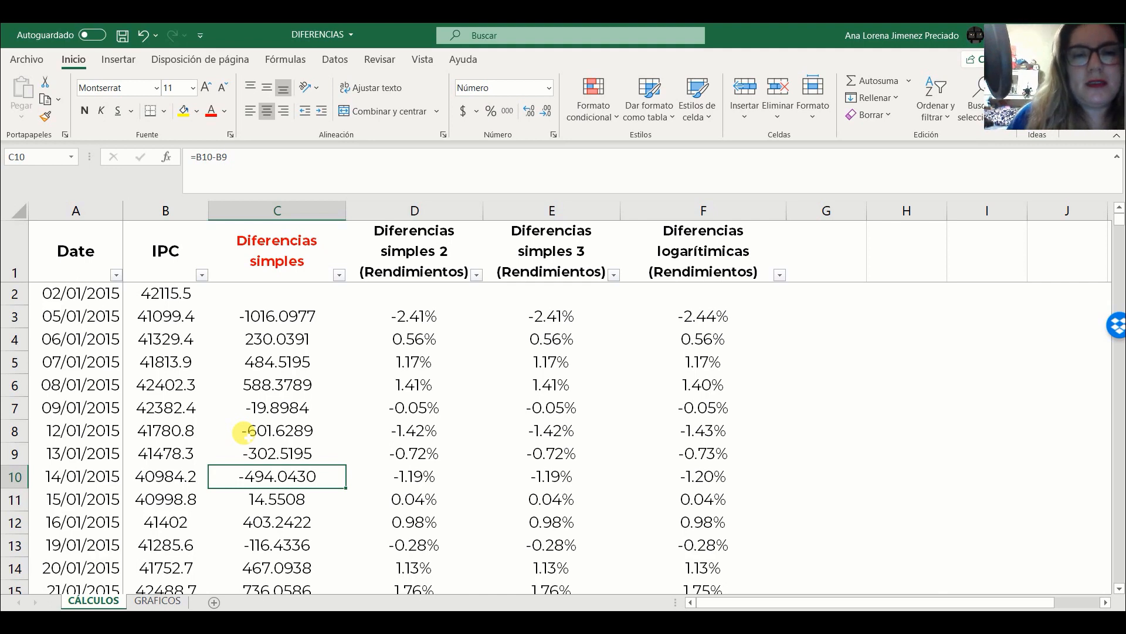
- Inspect the return formula in D3 of the Diferencias simples 2 column and compare it with D4 and C3
left_click(404, 306)
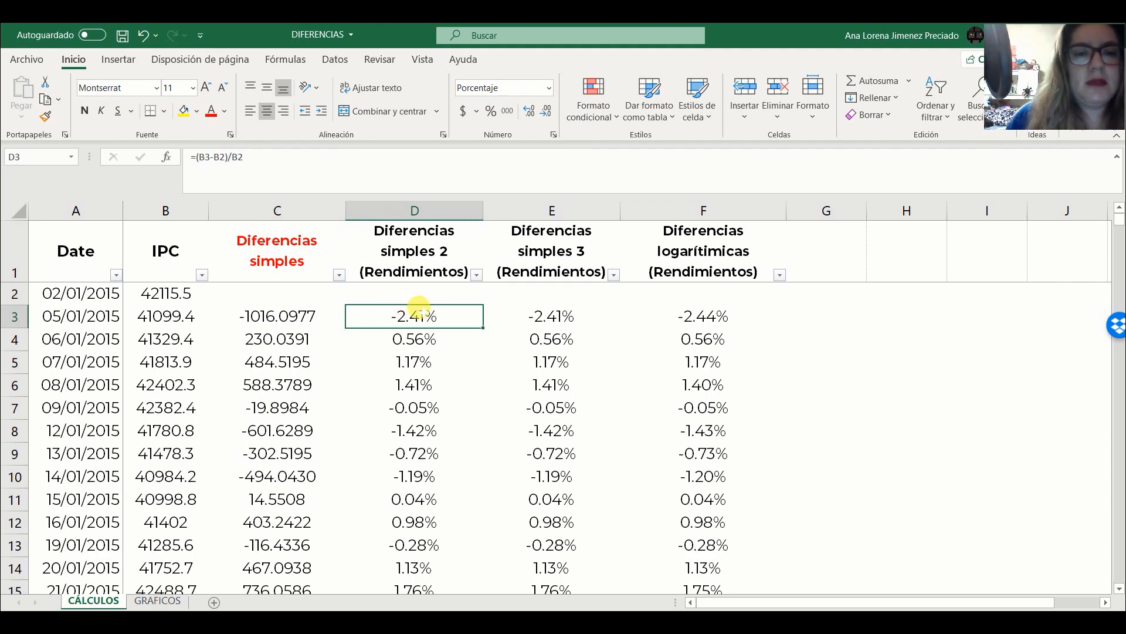
double_click(420, 315)
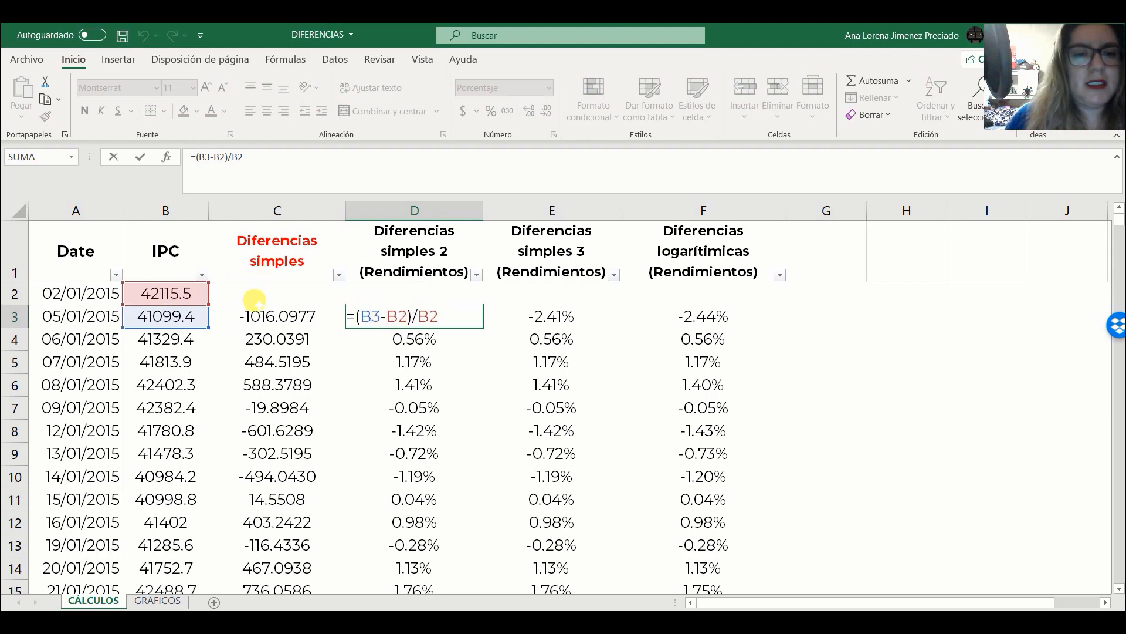
key("ctrl+Return")
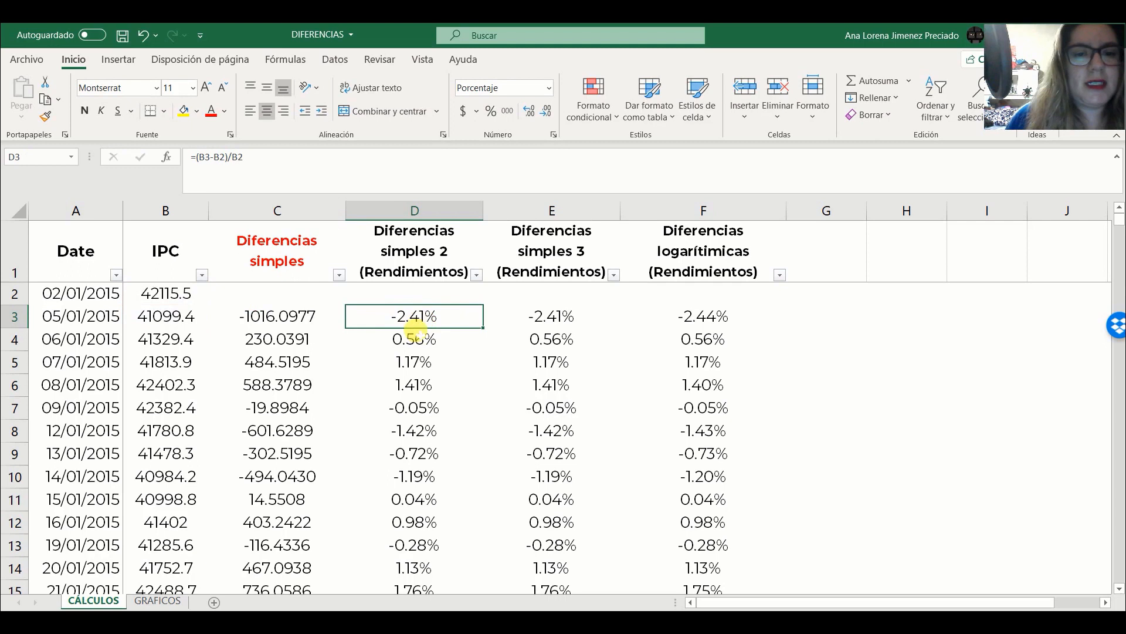
left_click(415, 335)
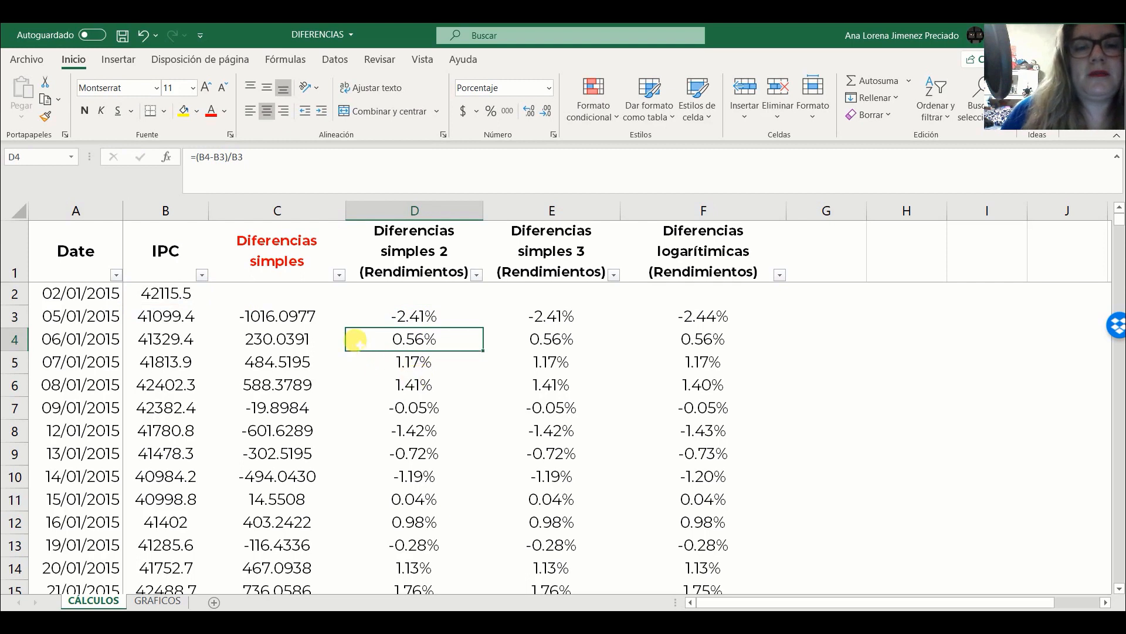
left_click(280, 310)
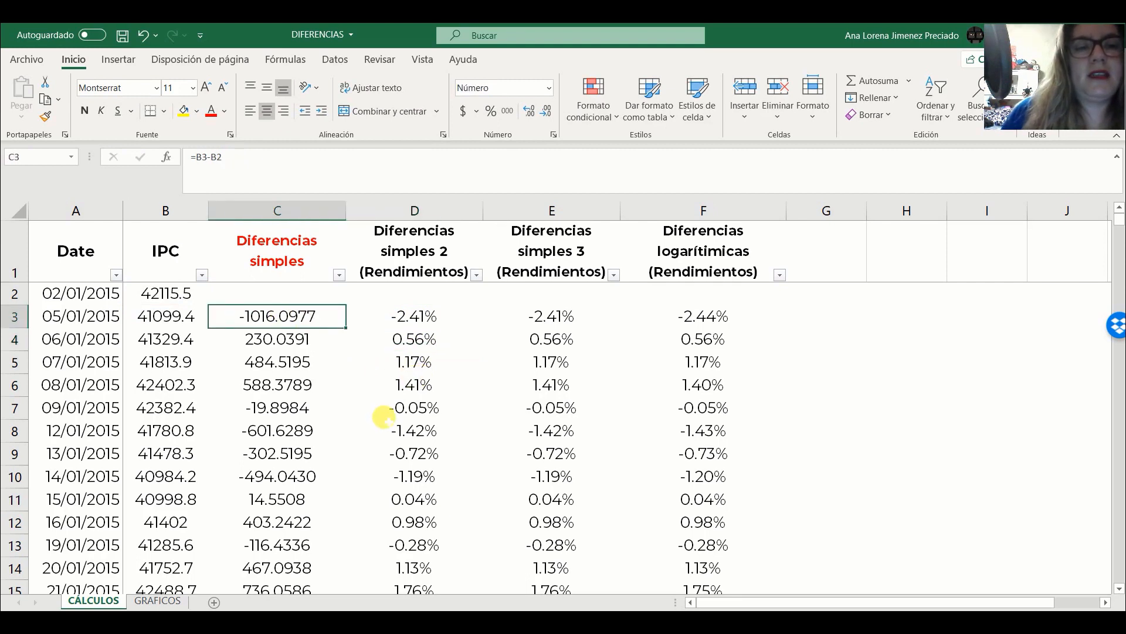
left_click(411, 308)
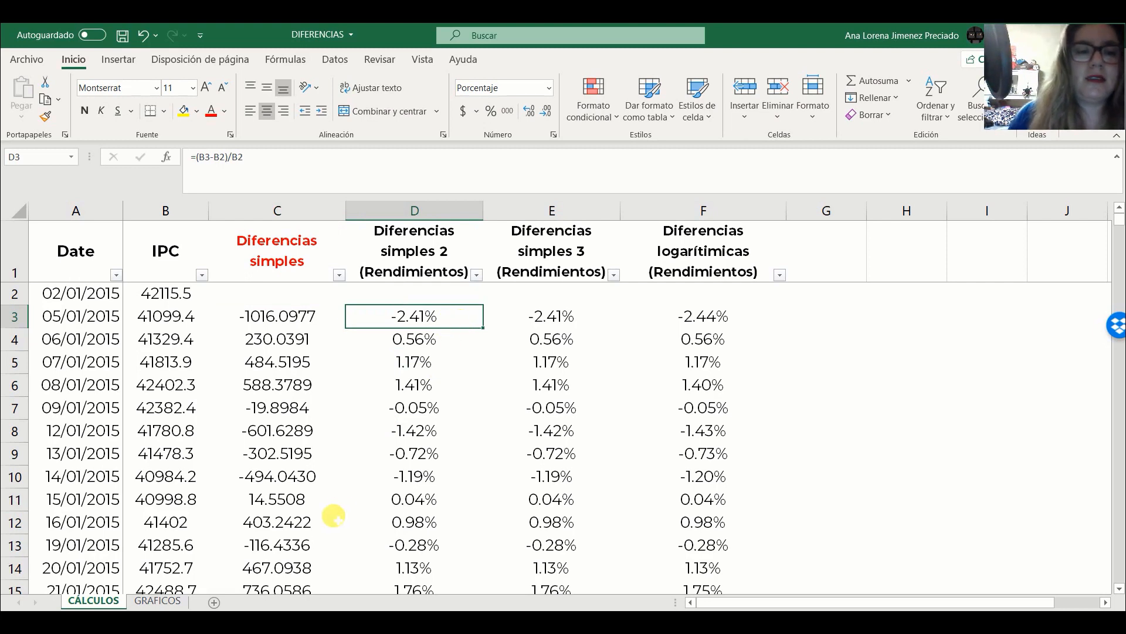
- Compare the simple difference formula in C130 with the return formula in D130 for 08/07/2015
scroll(333, 516, "down", 15)
scroll(333, 517, "down", 16)
scroll(333, 516, "down", 9)
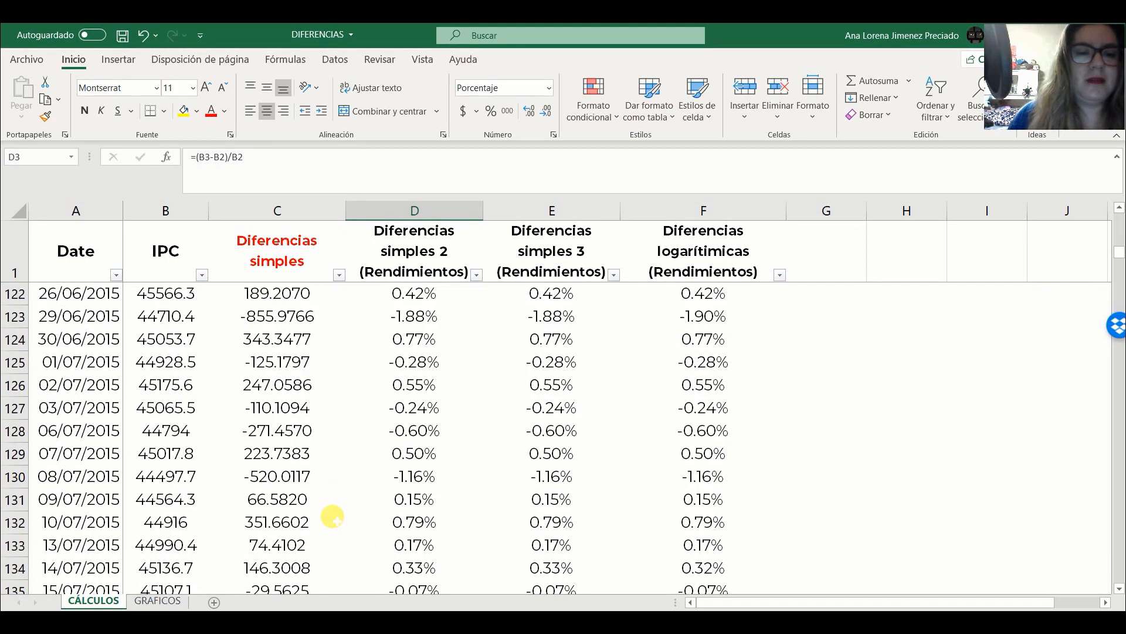
left_click(297, 476)
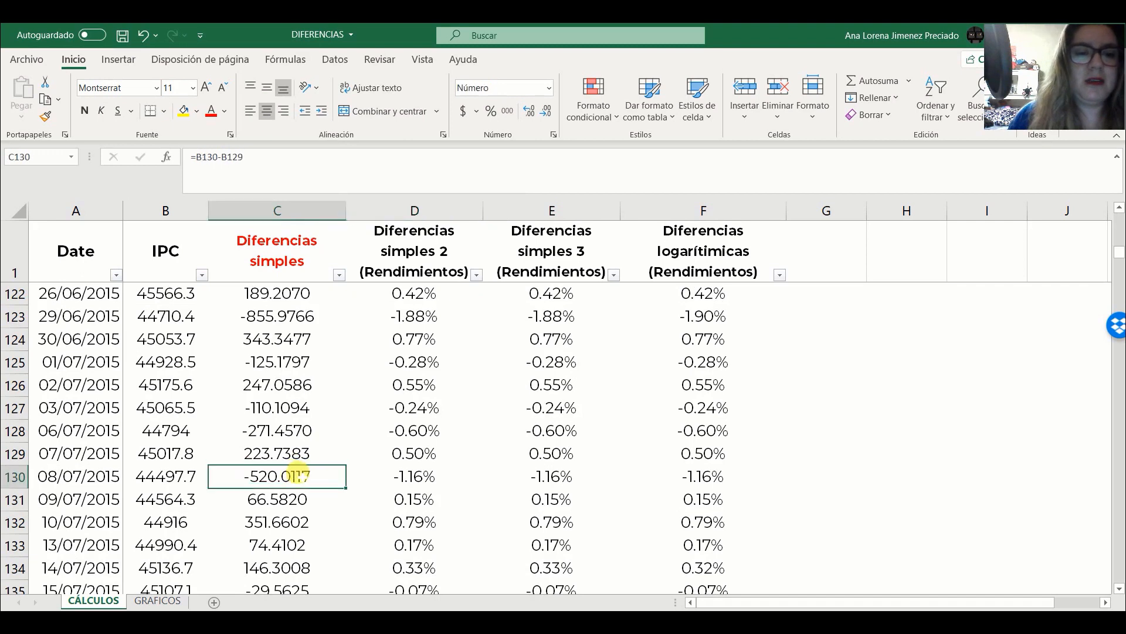
left_click(401, 476)
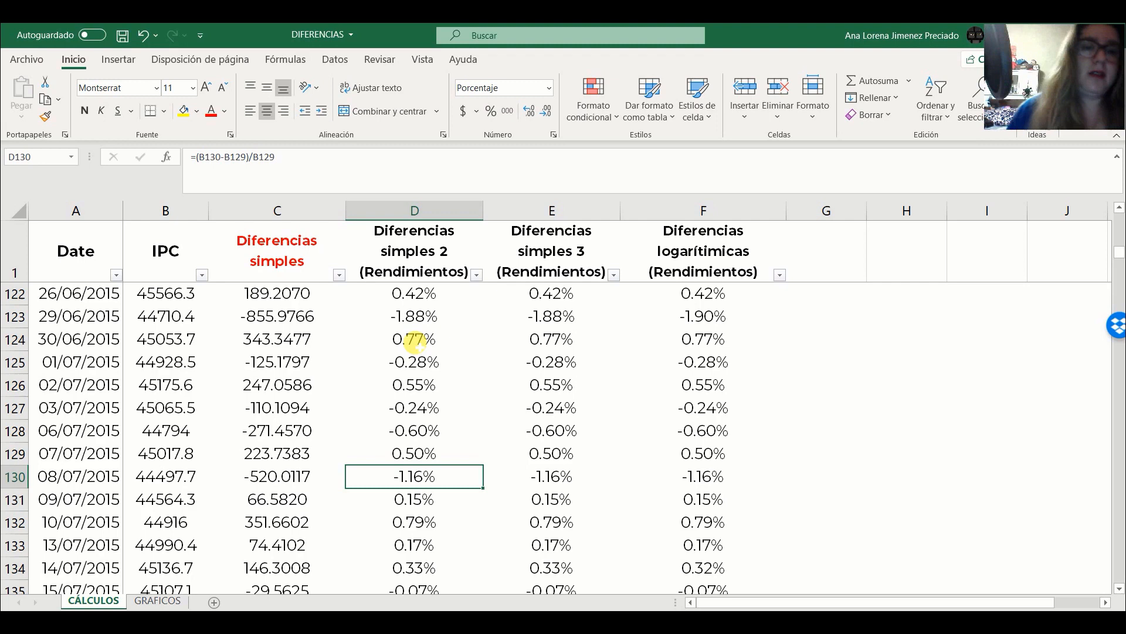
- Return to the start of the data and inspect the formula in E3 of the Diferencias simples 3 column
scroll(415, 340, "up", 20)
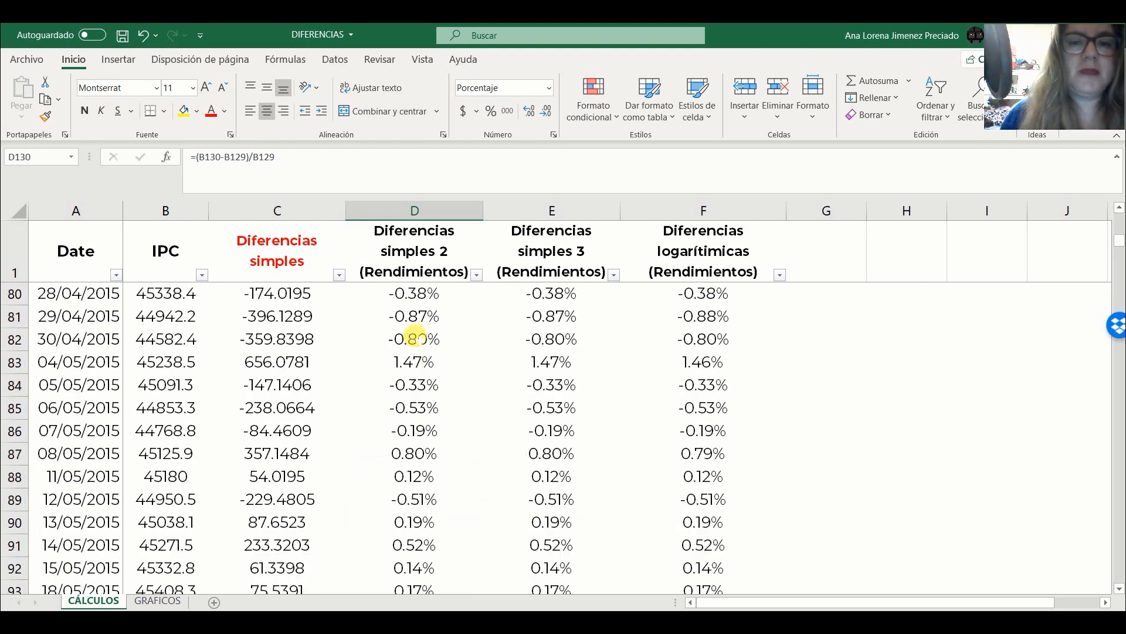
scroll(415, 339, "up", 4)
left_click_drag(1120, 231, 1121, 199)
left_click(546, 316)
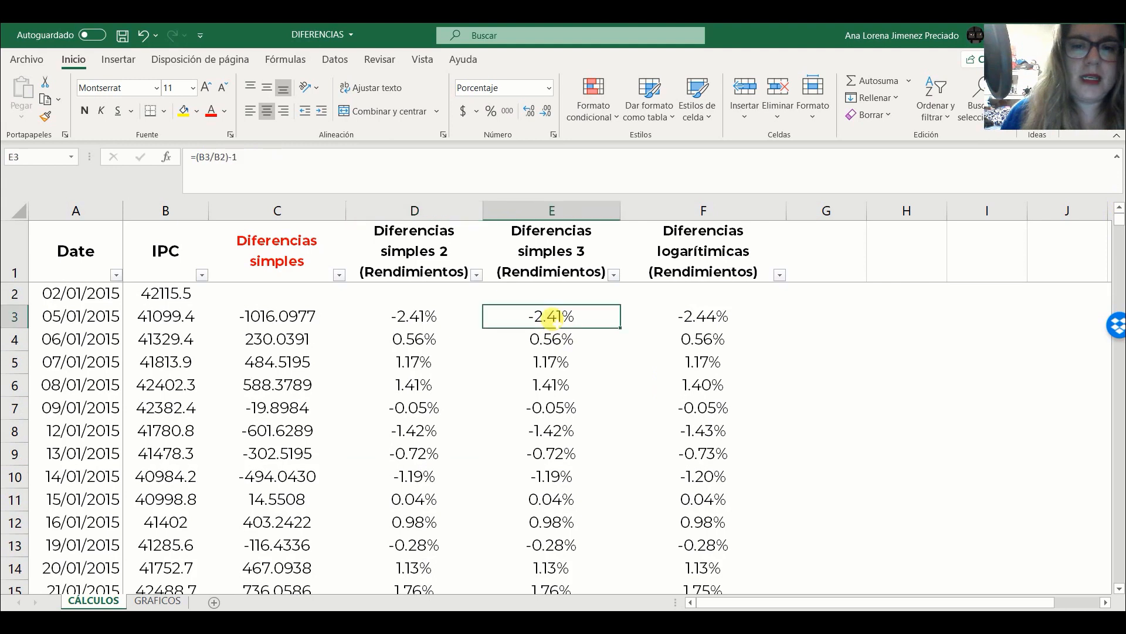
key("F2")
left_click(548, 317)
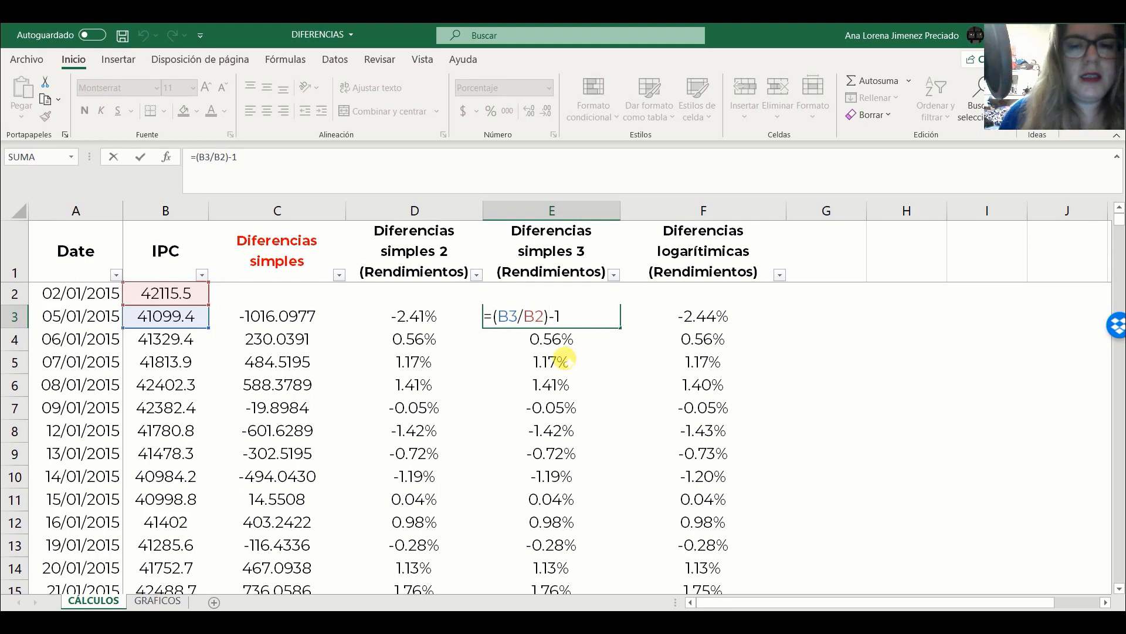
key("Escape")
- Compare the Diferencias simples 2 and Diferencias simples 3 returns across several cells in rows 4 to 8
left_click(435, 383)
key("Down")
key("Down")
left_click(531, 433)
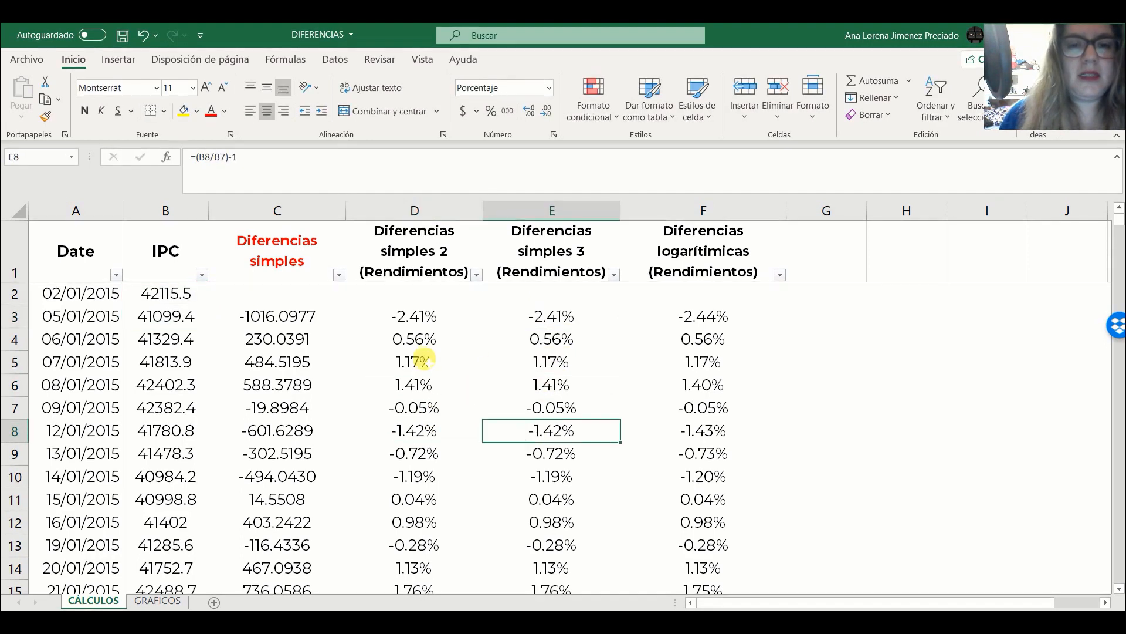
left_click(420, 360)
left_click(530, 344)
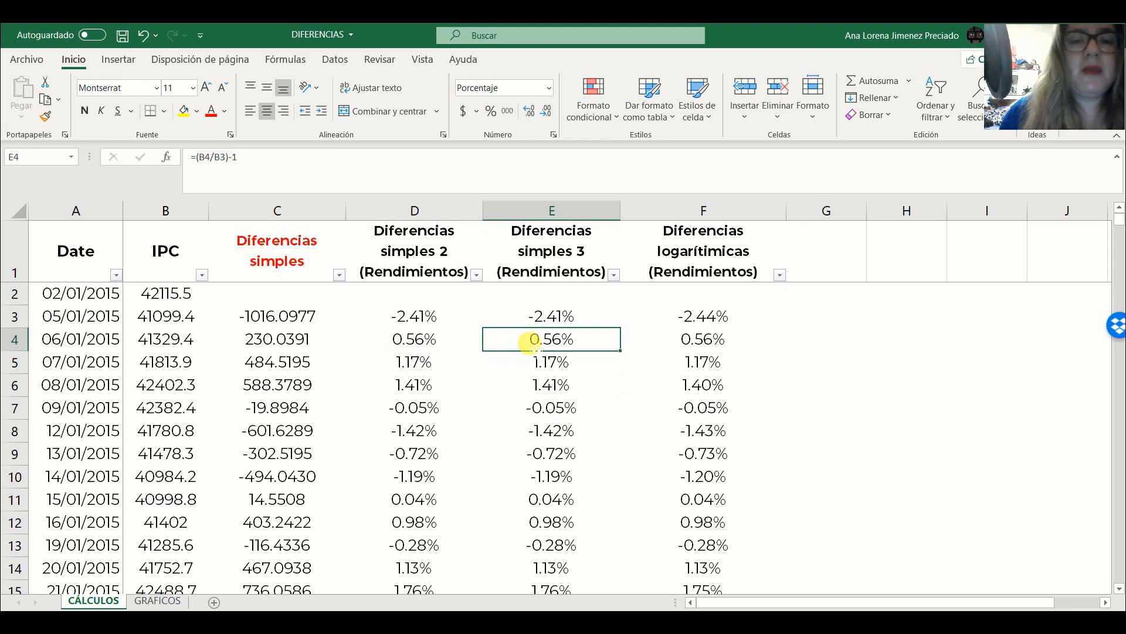
left_click(378, 387)
left_click(508, 404)
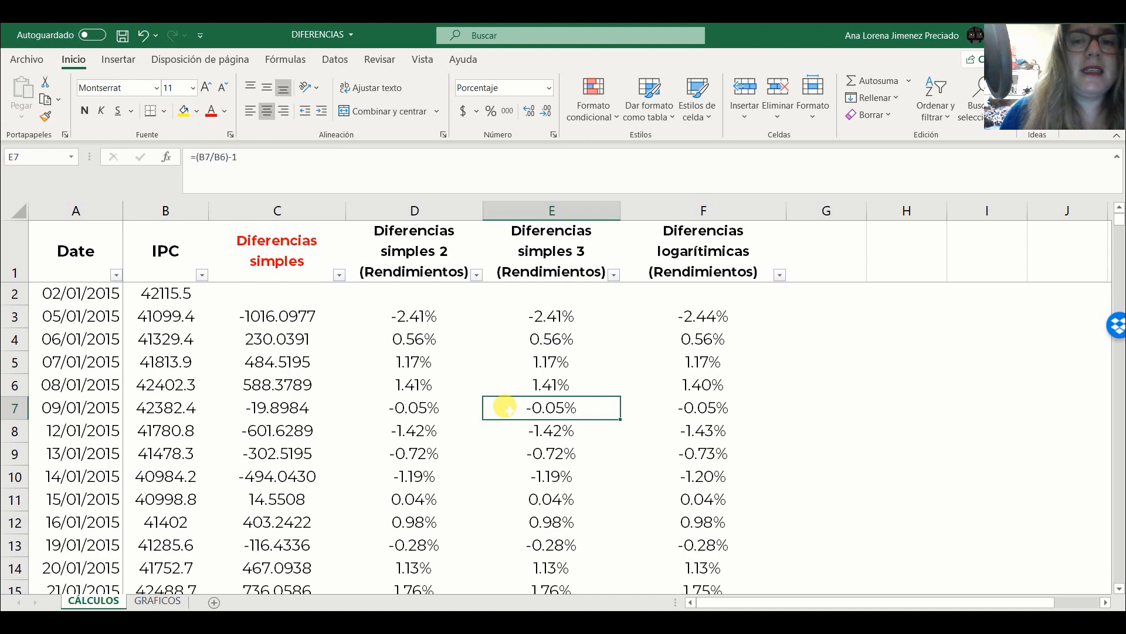
- Inspect the formula in F3 of the Diferencias logarítmicas column and the IPC cells it references
left_click(708, 317)
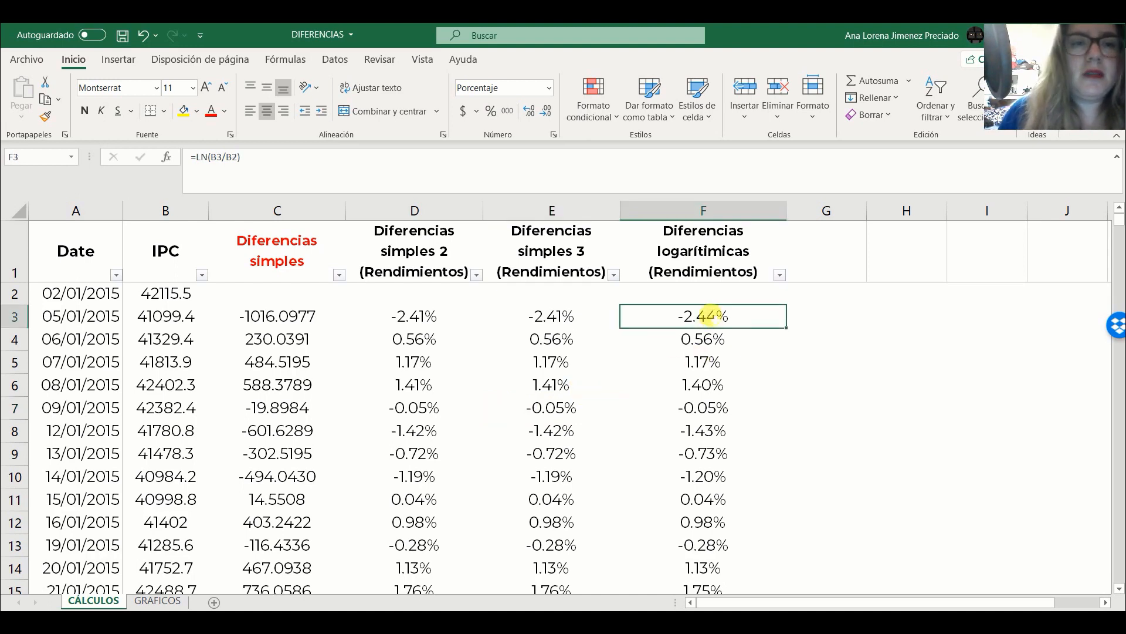
double_click(710, 317)
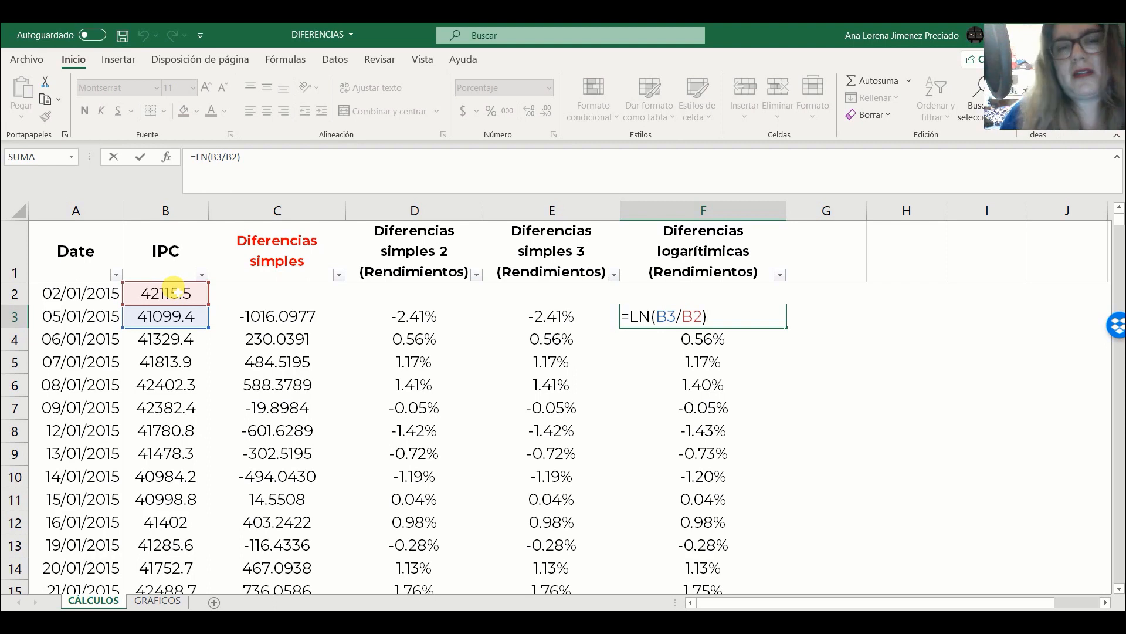
key("ctrl+Return")
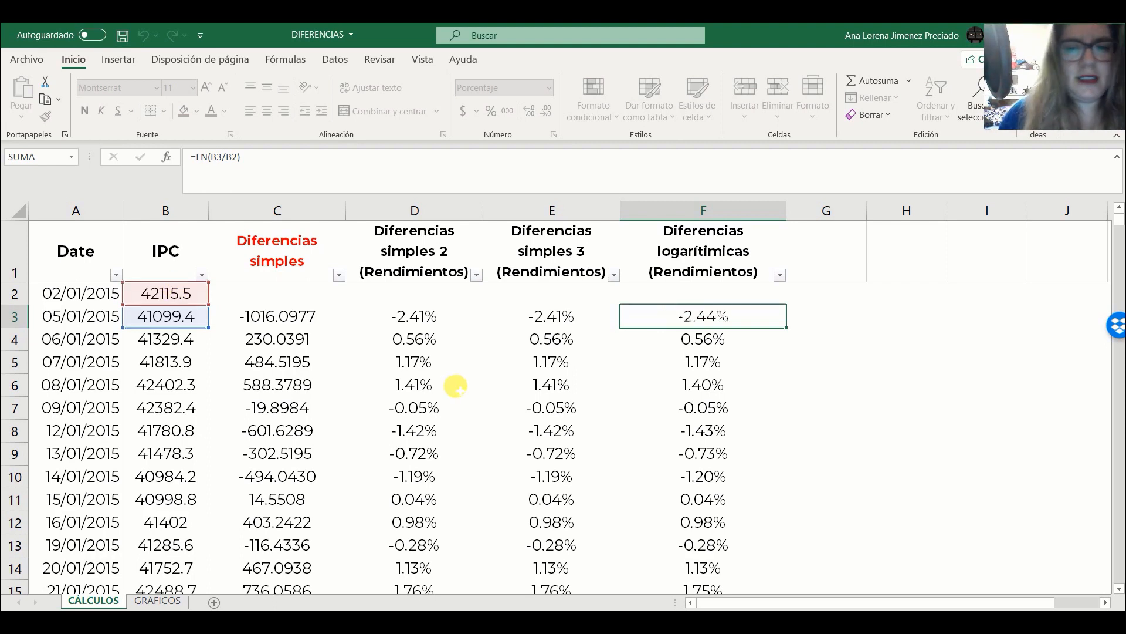
- Compare the Diferencias simples 3 returns with the logarithmic returns row by row from row 3 to row 8
left_click_drag(536, 314, 659, 311)
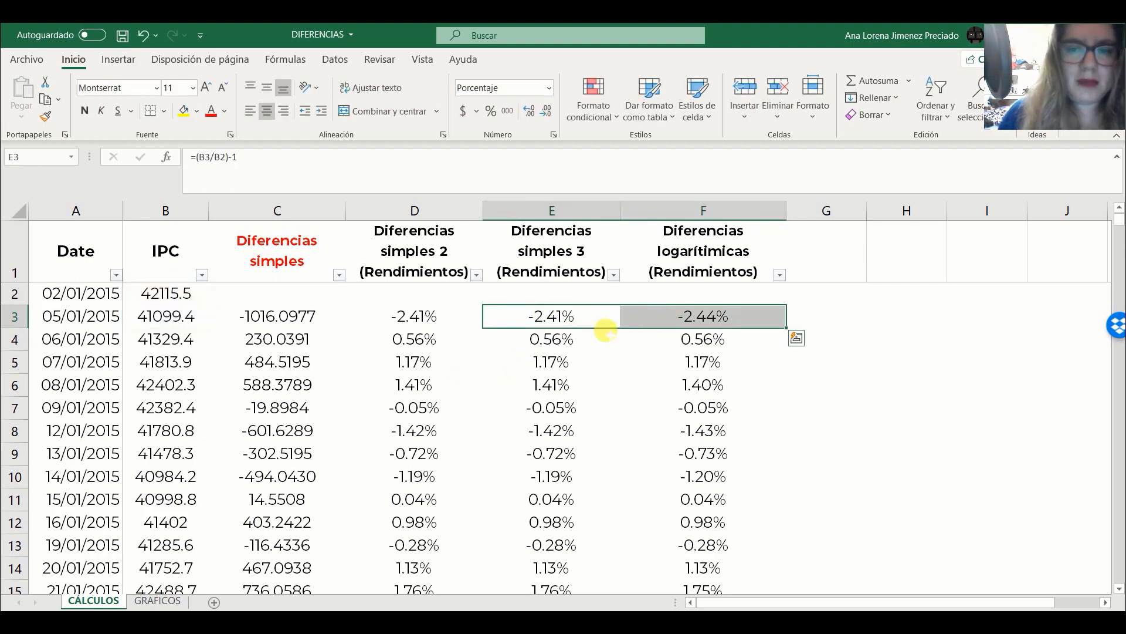
left_click_drag(551, 339, 701, 359)
left_click_drag(518, 385, 654, 377)
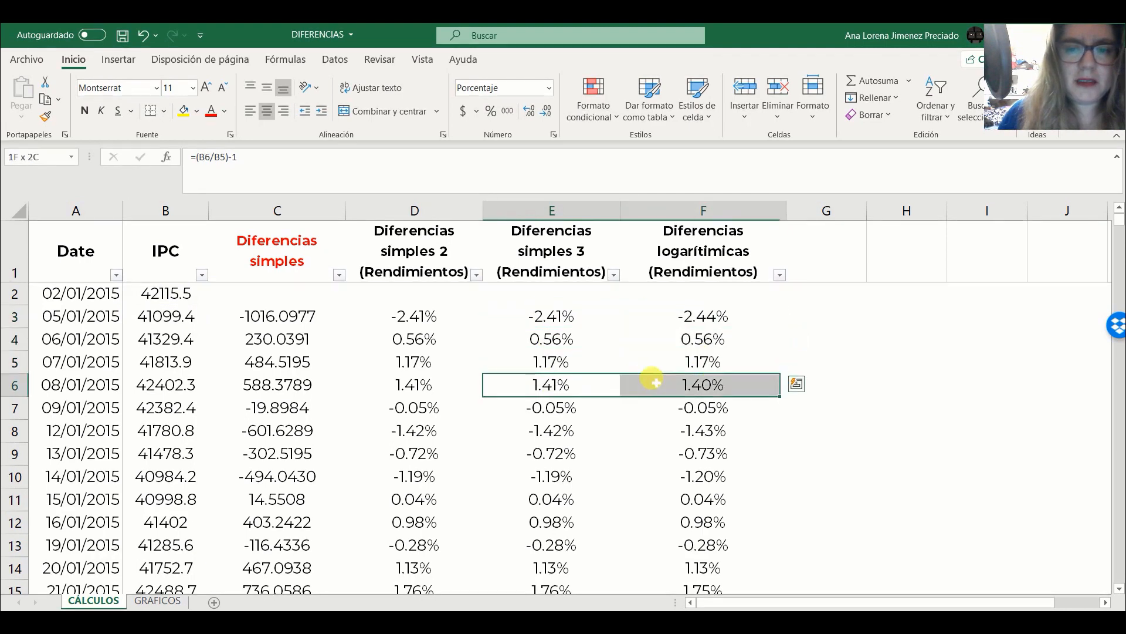
left_click_drag(555, 407, 675, 406)
left_click_drag(536, 432, 645, 432)
left_click(548, 477)
left_click(549, 409)
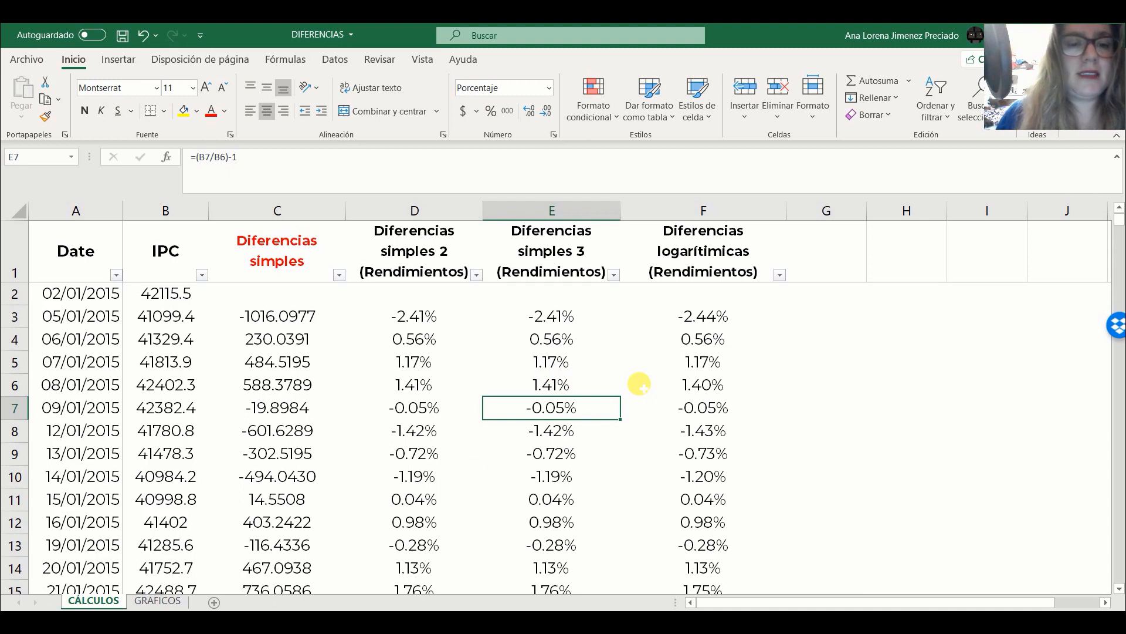
- On the GRAFICOS sheet, correct the first chart's title to "IPC a niveles y primeras diferencias" and close the formatting pane
left_click(156, 600)
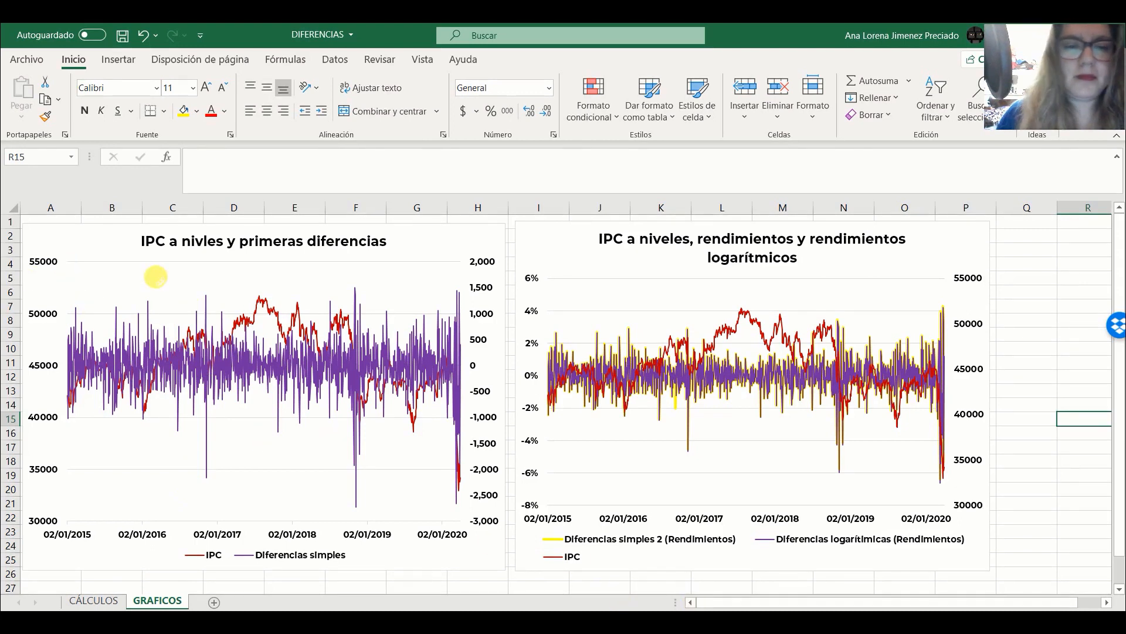
left_click(197, 239)
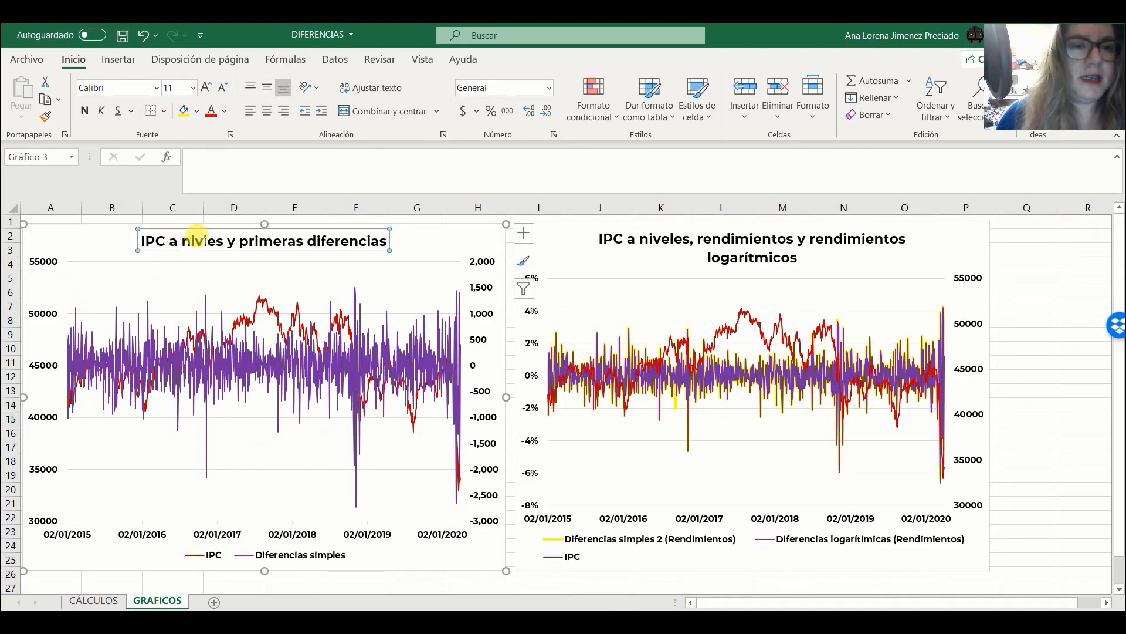
double_click(198, 241)
type("E")
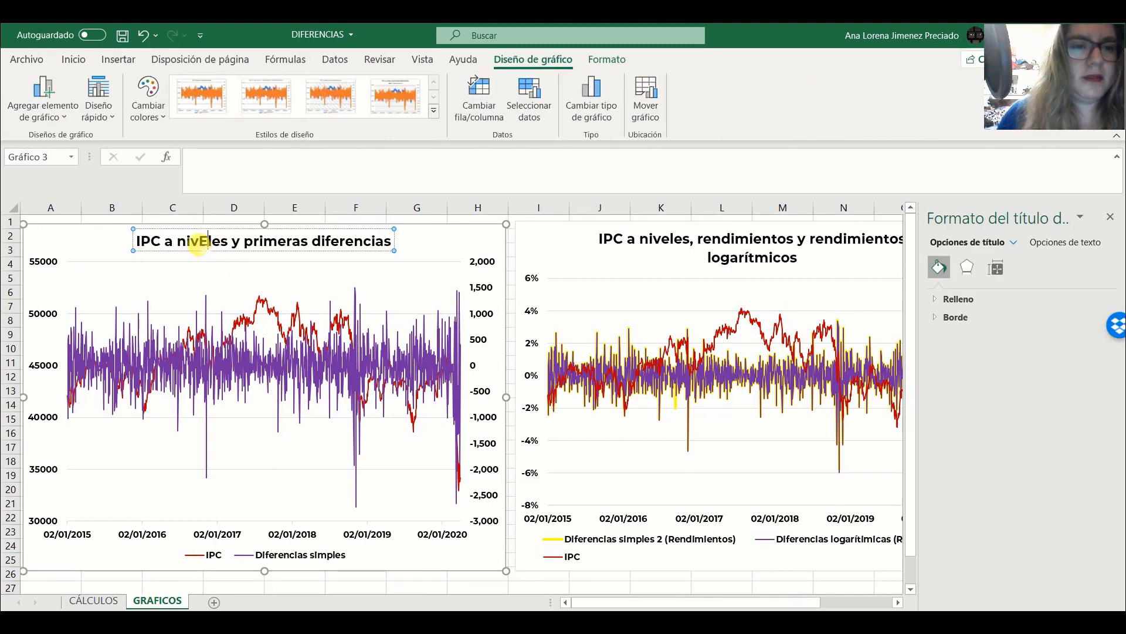
key("BackSpace")
type("e")
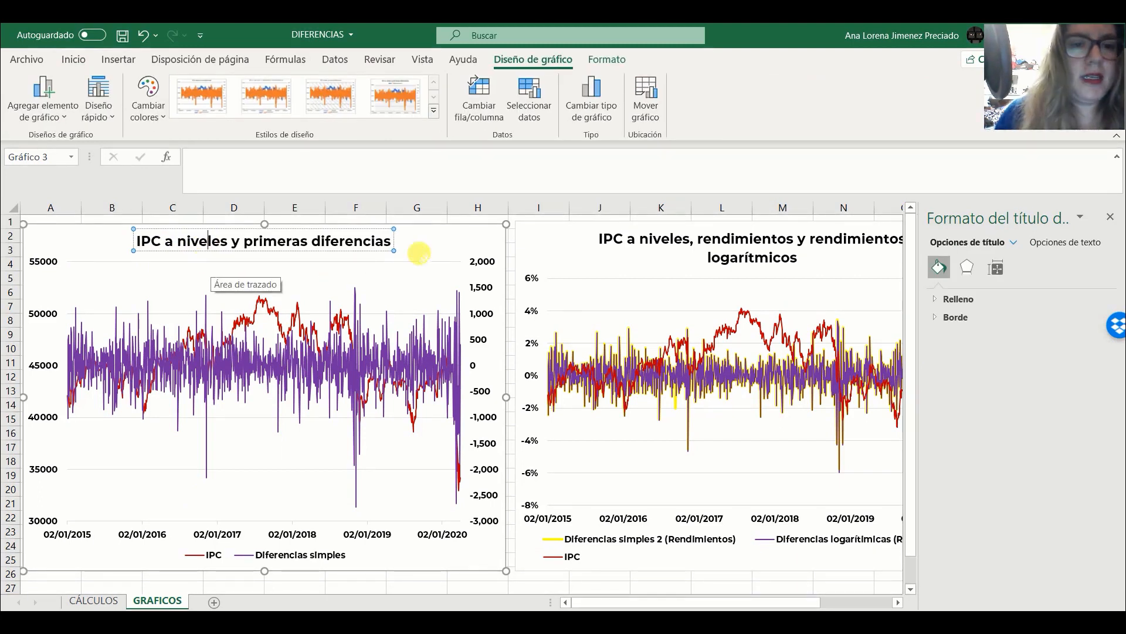
left_click(460, 232)
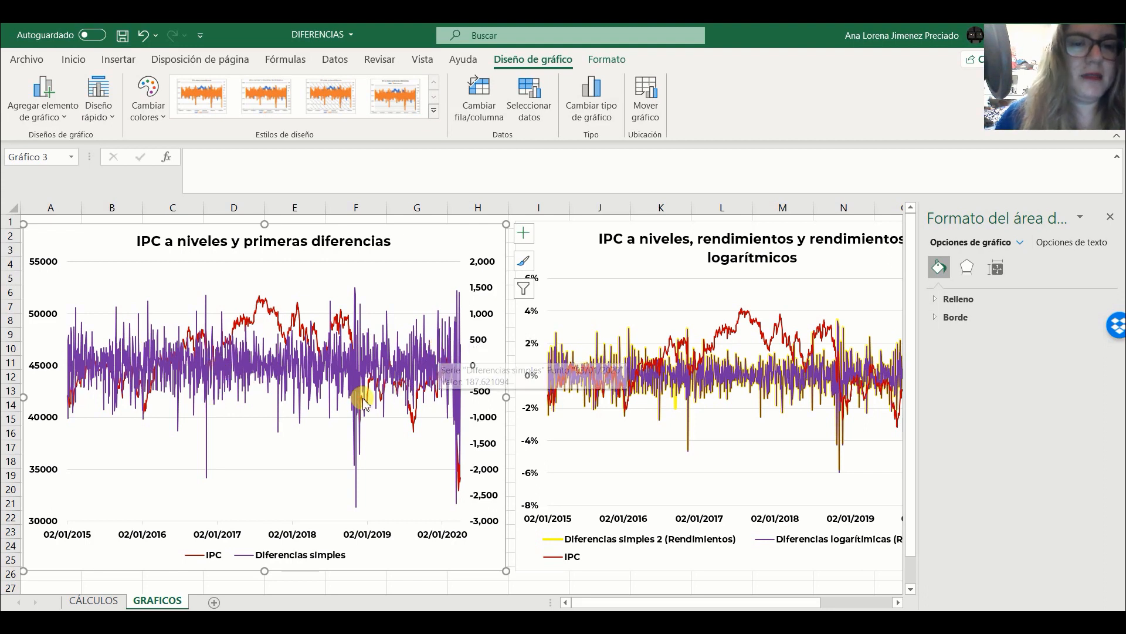
left_click(1118, 220)
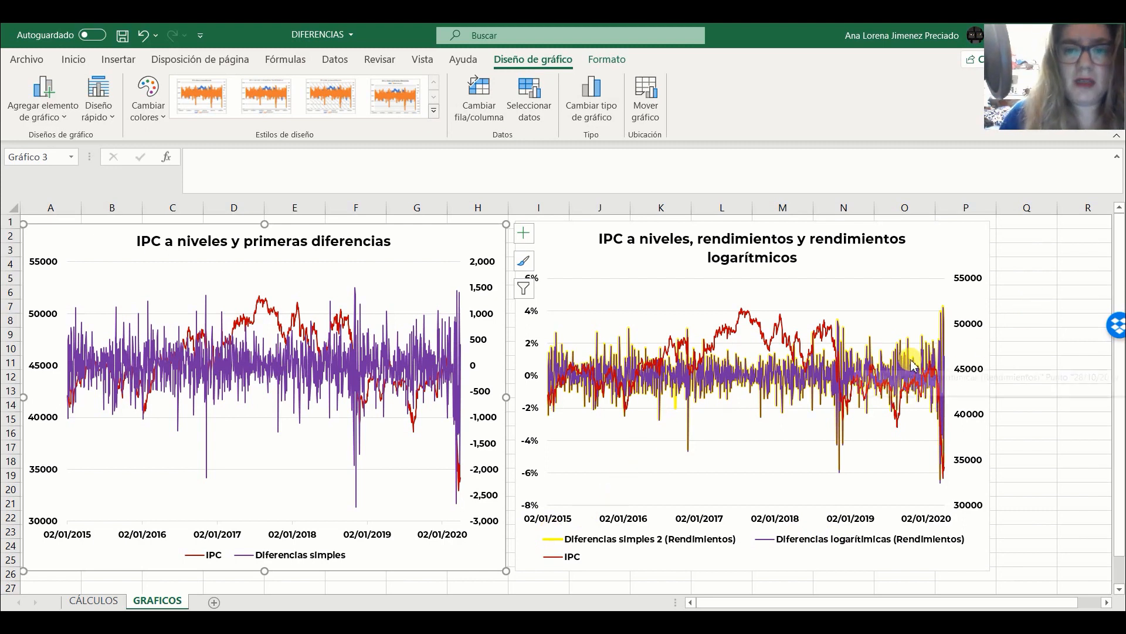
- Widen the returns chart to about column Q and enlarge the first-differences chart slightly to meet its edge
left_click(986, 250)
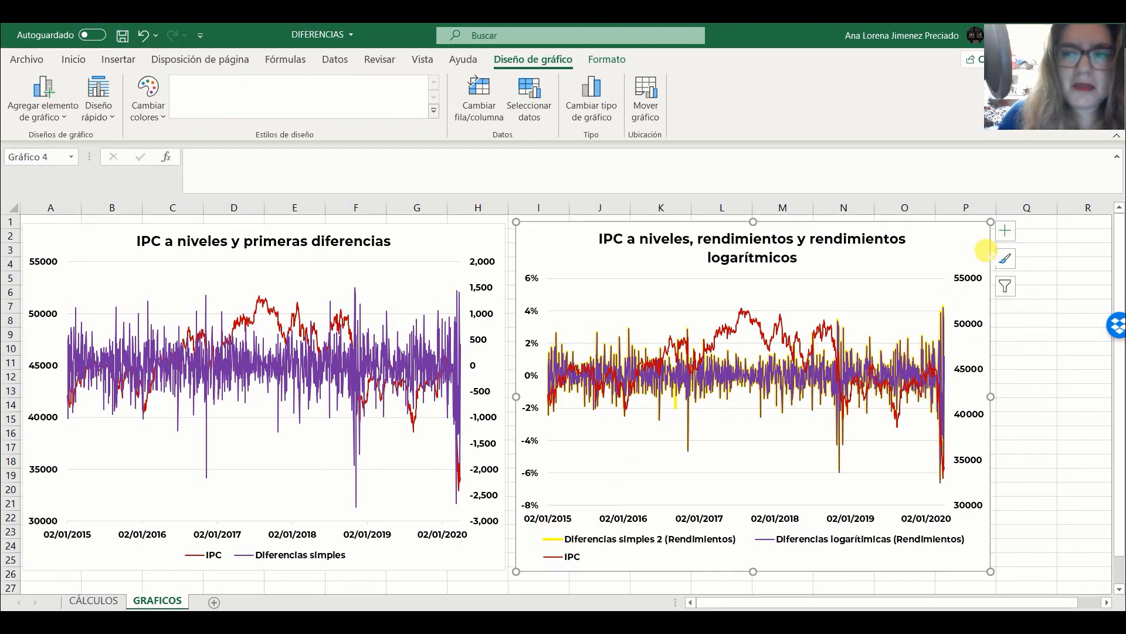
left_click_drag(991, 571, 1055, 579)
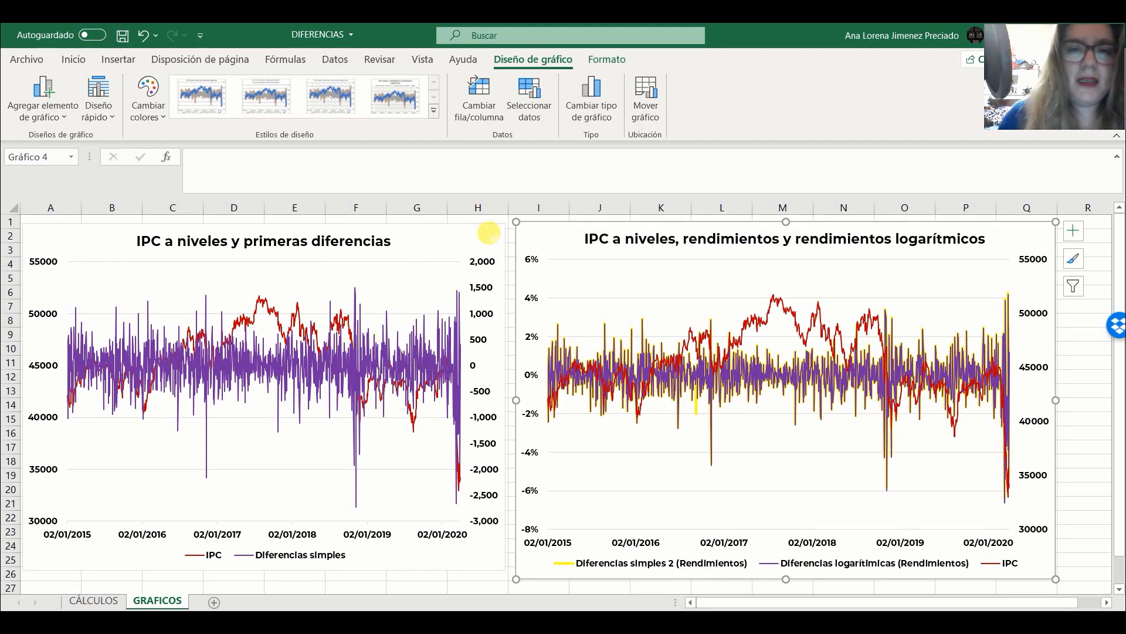
left_click(493, 229)
mouse_move(507, 223)
left_mouse_down()
mouse_move(505, 210)
mouse_move(515, 220)
left_mouse_up()
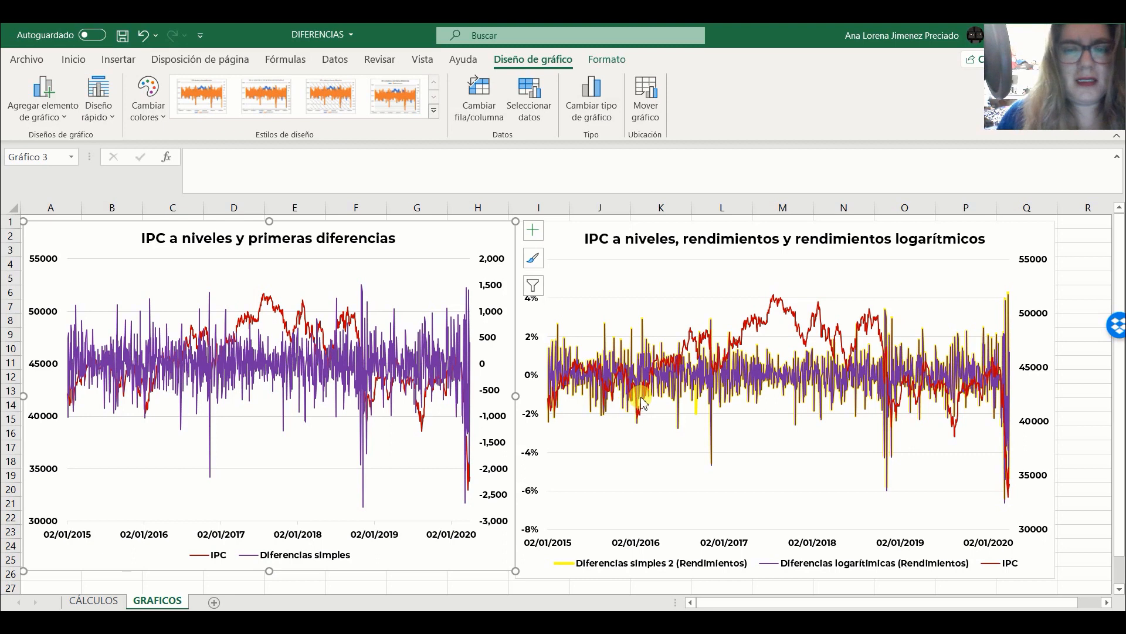
- Examine the IPC and differences series on both charts, including the IPC point for 22/01/2018 on the returns chart
mouse_move(642, 400)
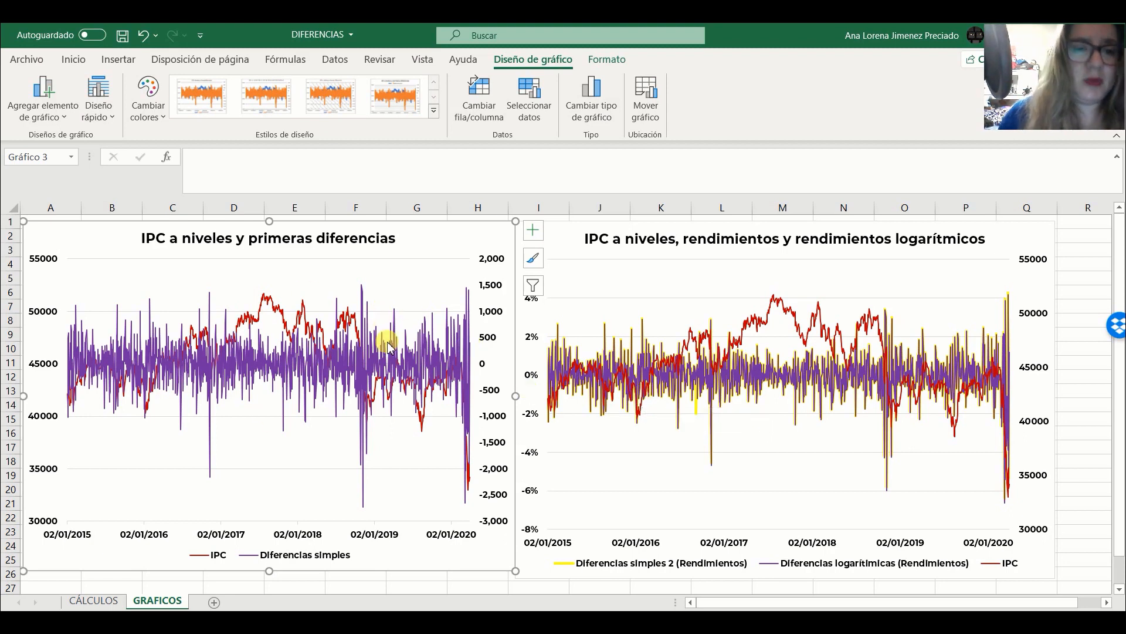
mouse_move(389, 347)
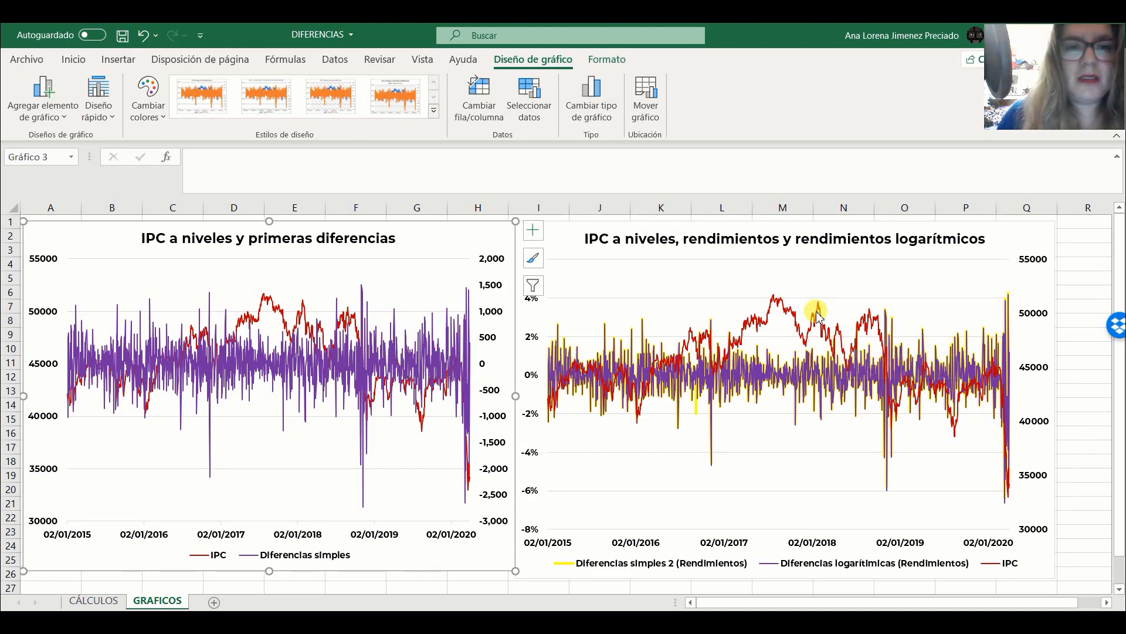
mouse_move(819, 315)
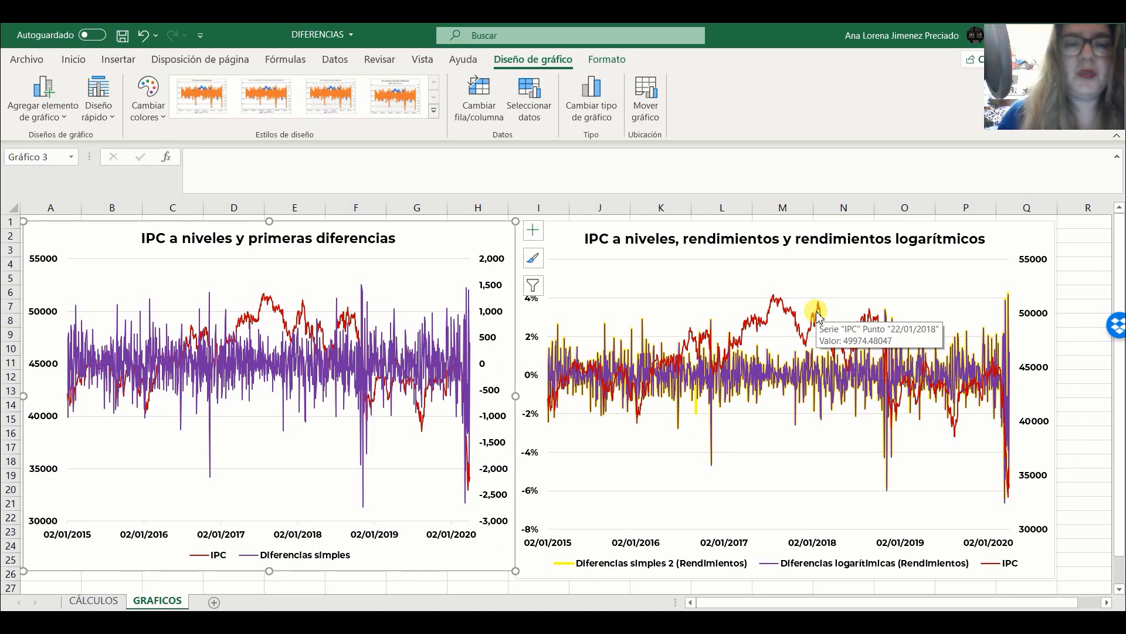